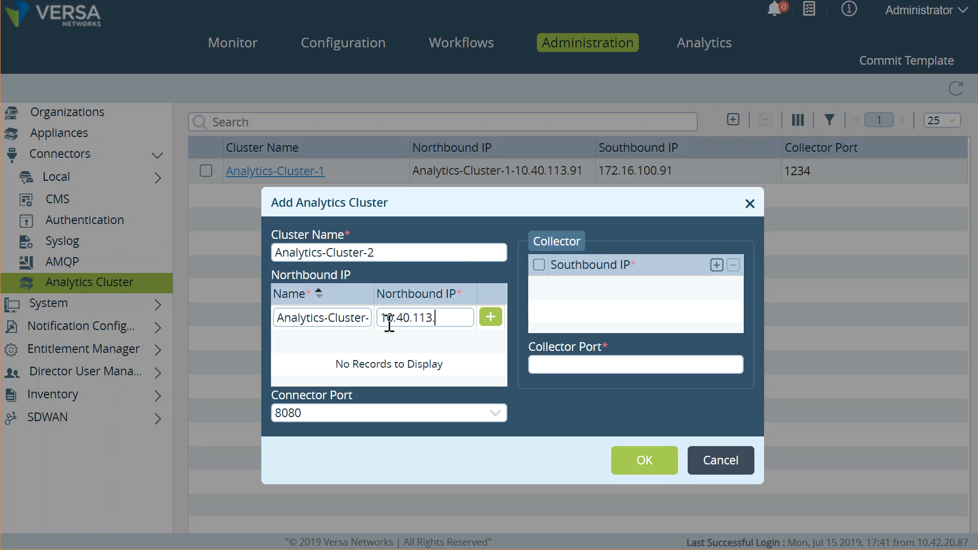
Step: Add Analytics-Cluster-2 with northbound 10.40.113.92 and collector 172.16.100.92 on port 1234, then save it
click(490, 321)
click(716, 266)
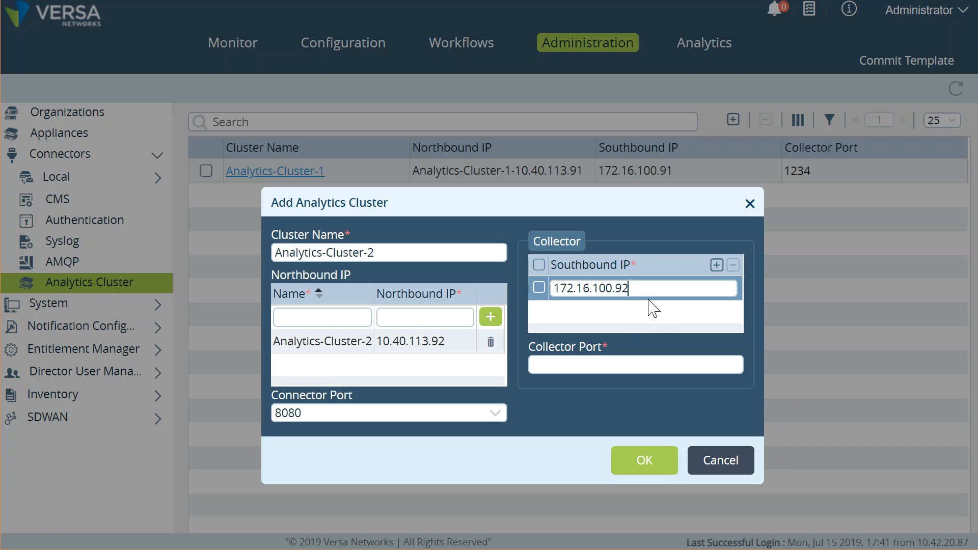
click(653, 330)
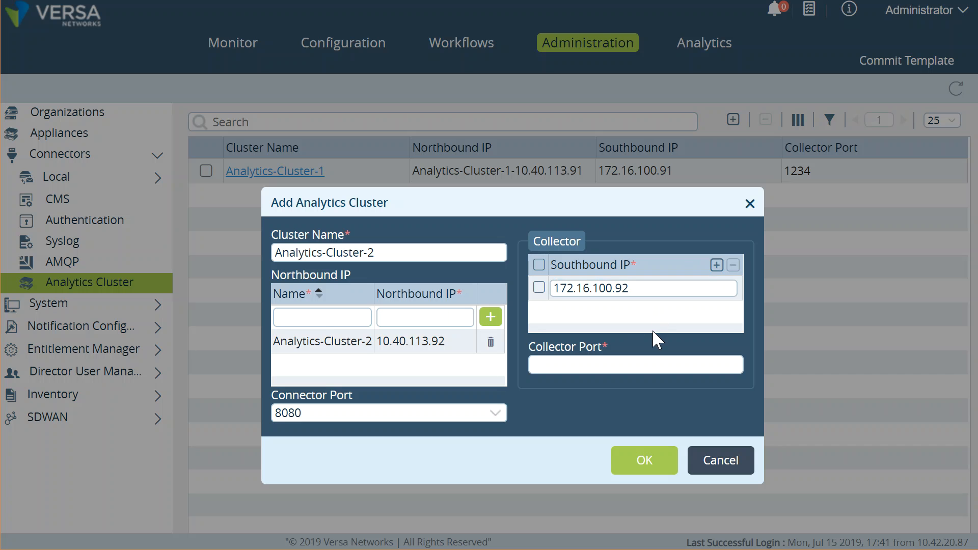
click(659, 366)
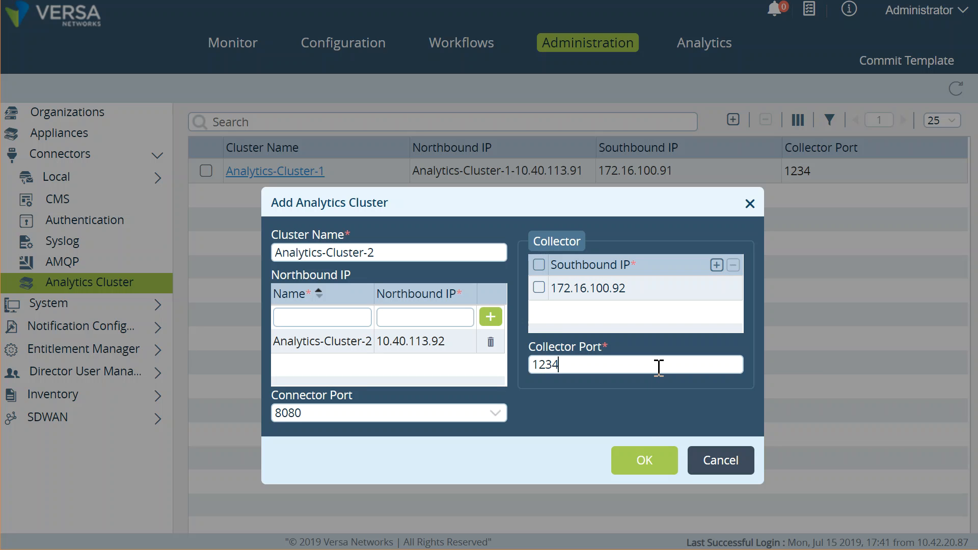
click(651, 460)
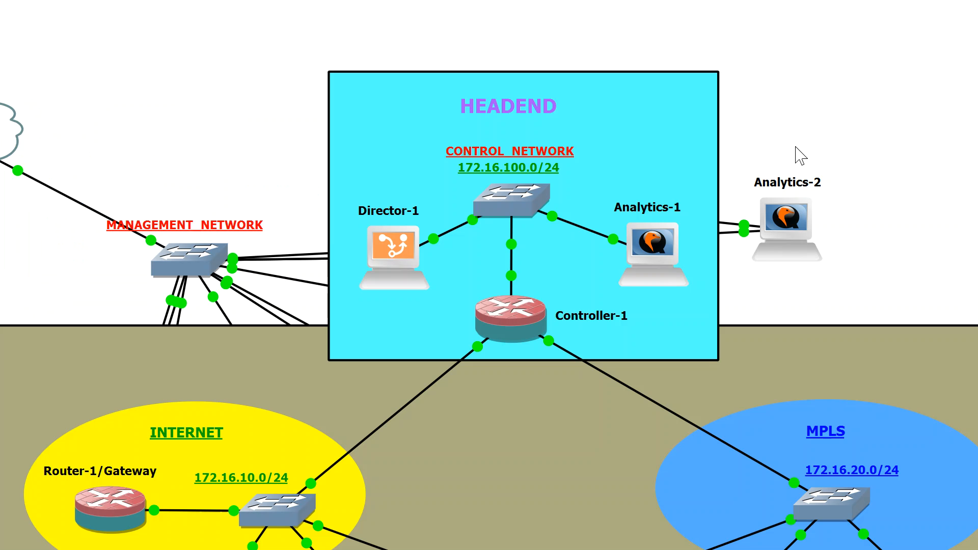
Step: Nudge the Analytics-2 node rightward in GNS3 and return to Versa Director
drag(774, 253, 799, 249)
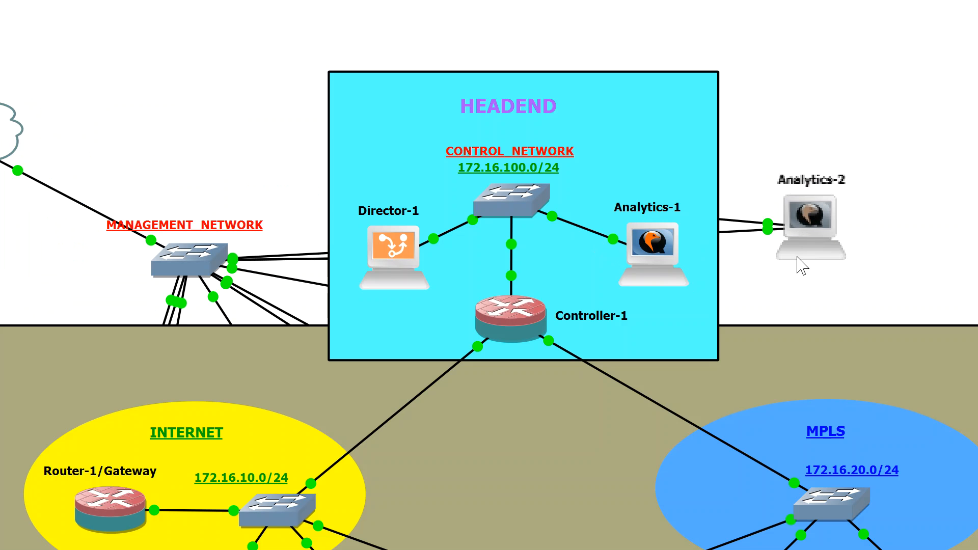
key(alt+Tab)
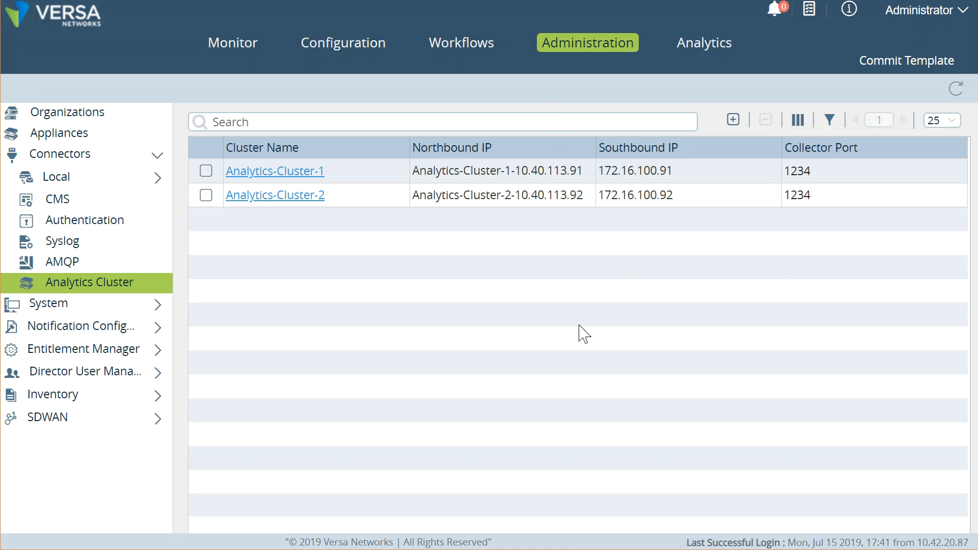
Step: Navigate from Appliances to Controller-1's ADC Local Load Balancing server list showing the 172.16.100.91 collector
click(286, 201)
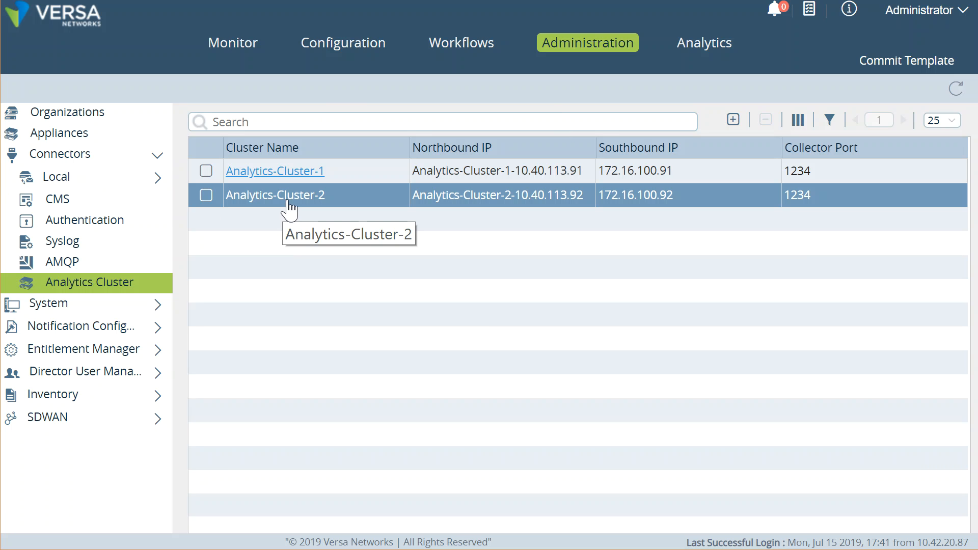
click(94, 138)
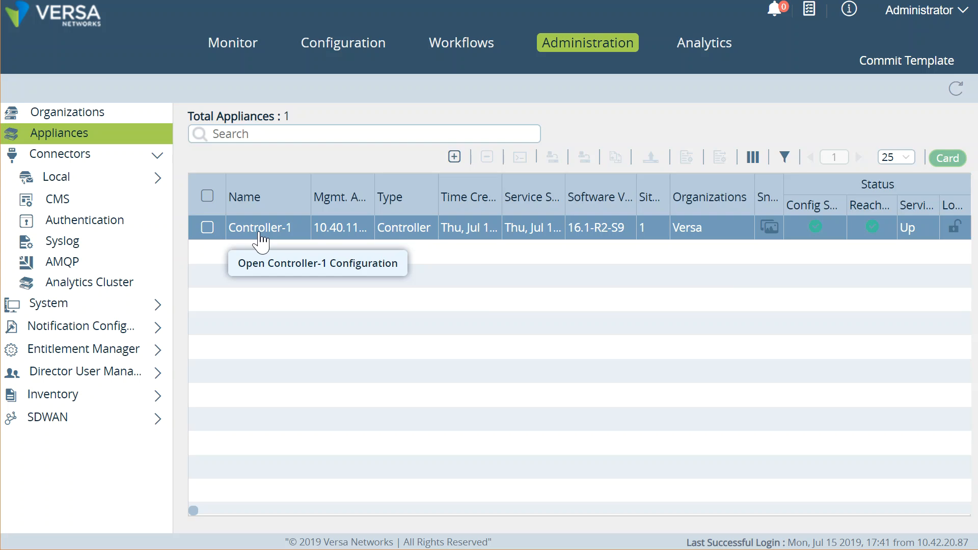
click(261, 239)
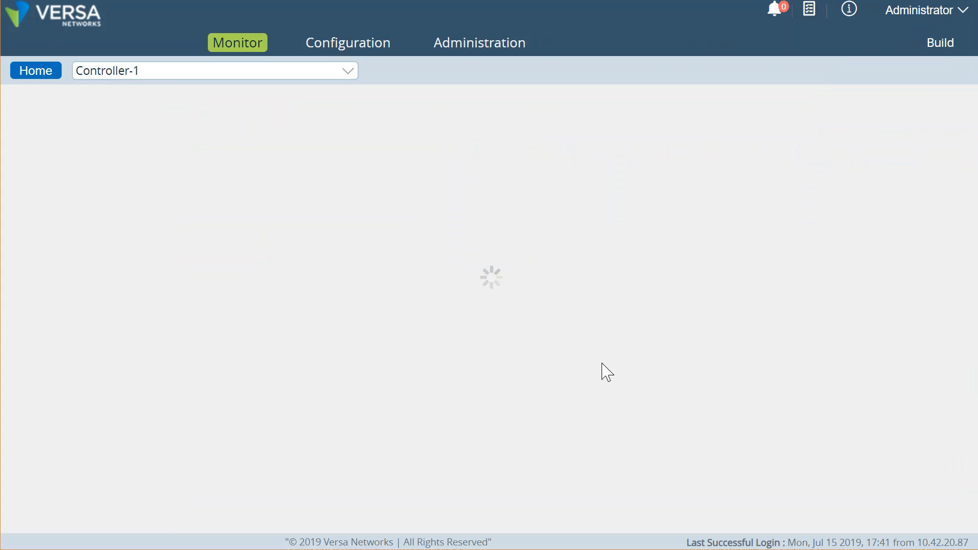
click(352, 47)
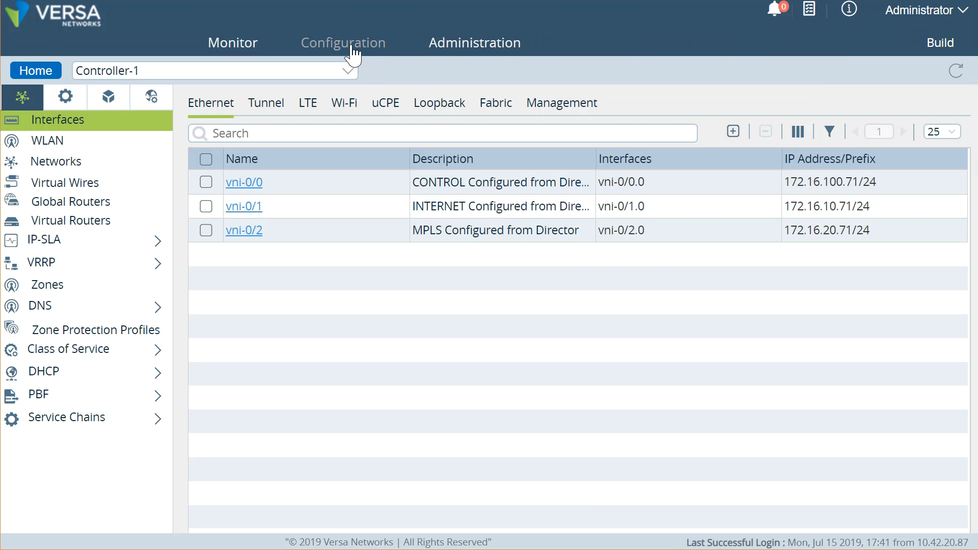
click(67, 109)
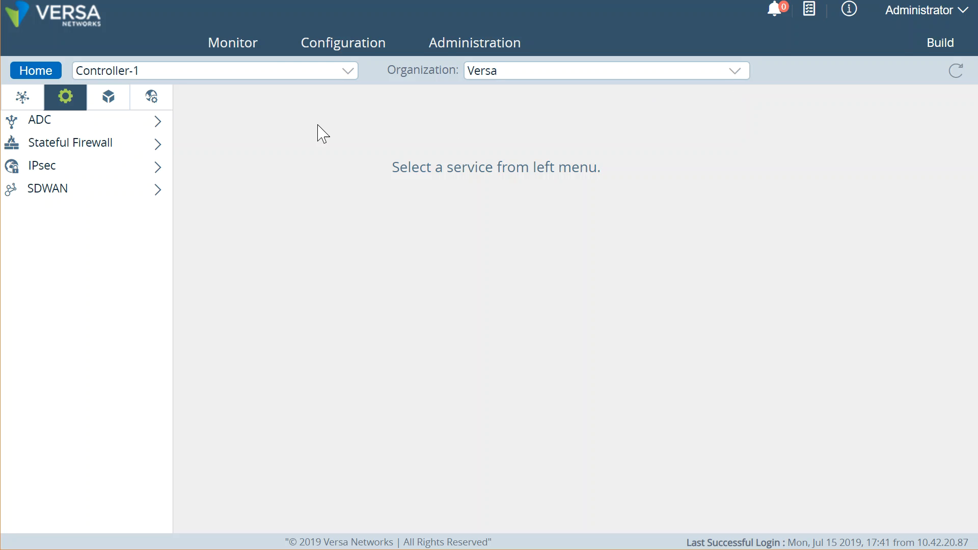
click(117, 129)
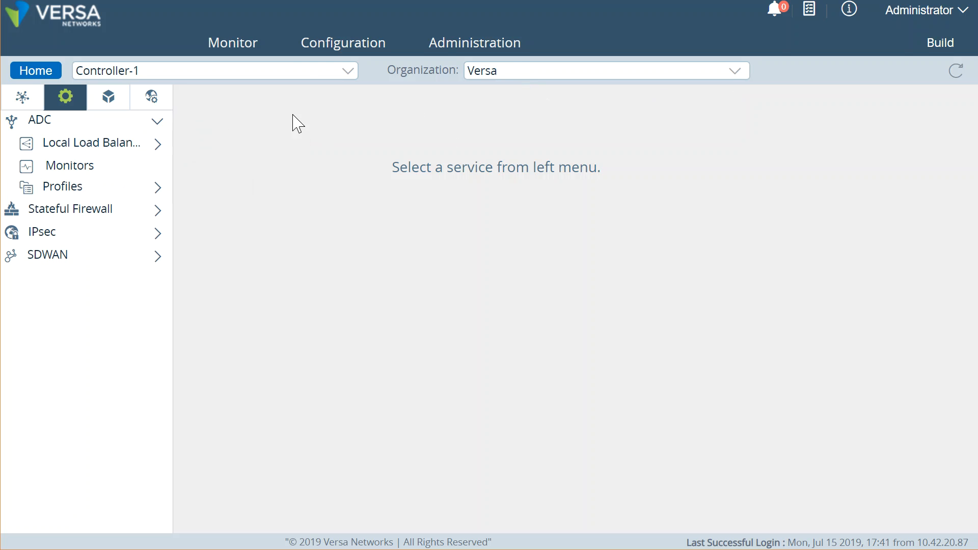
click(118, 145)
click(112, 169)
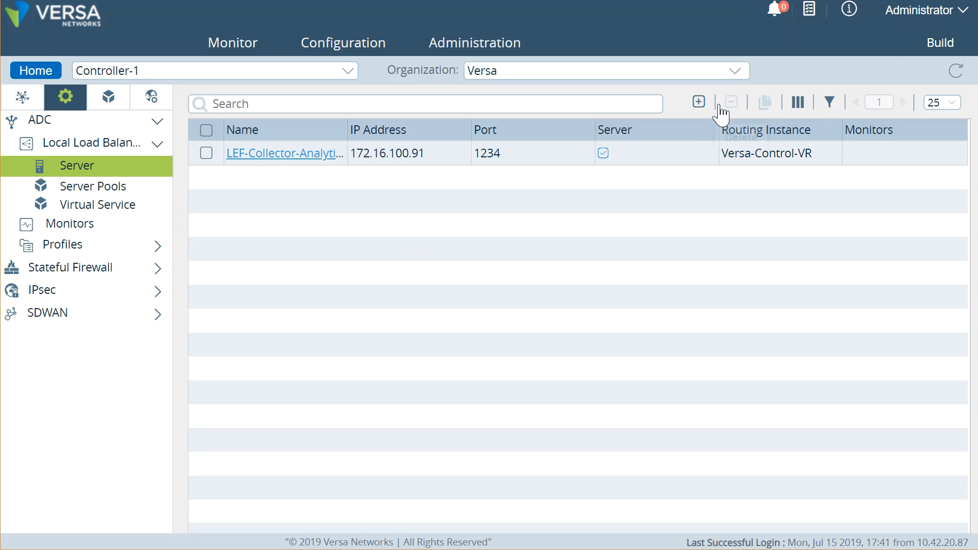
Step: Add a new load-balancer server on Controller-1 and name it LEF-2
click(700, 102)
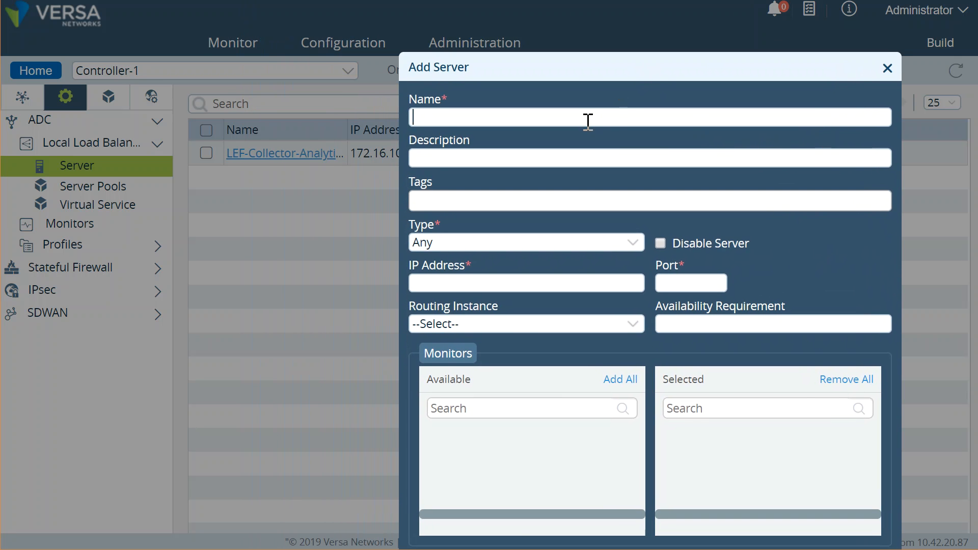
click(588, 121)
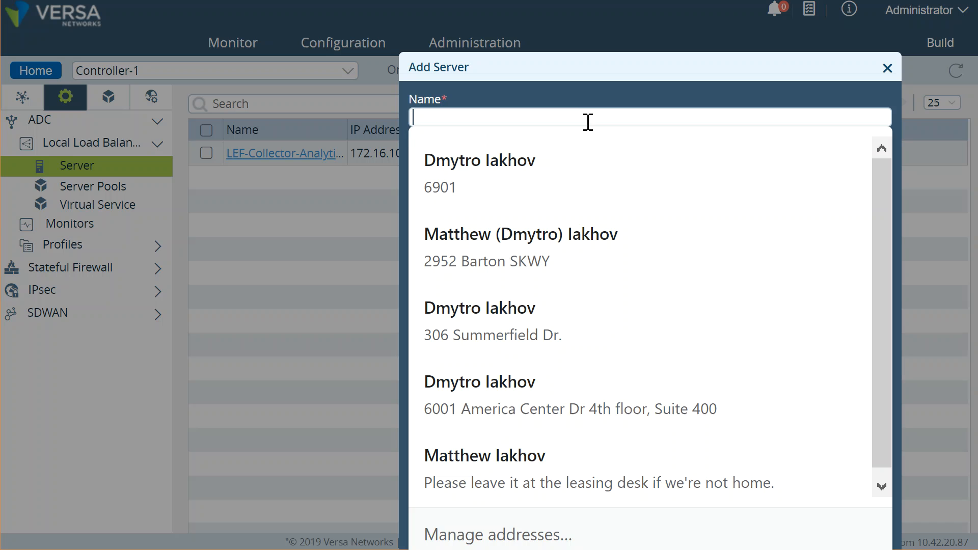
text(LEF-2)
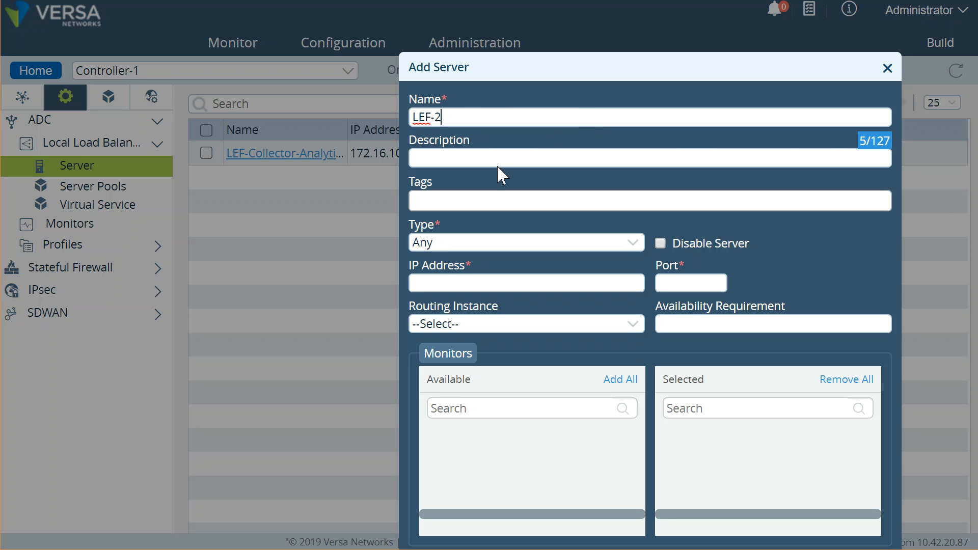
click(492, 284)
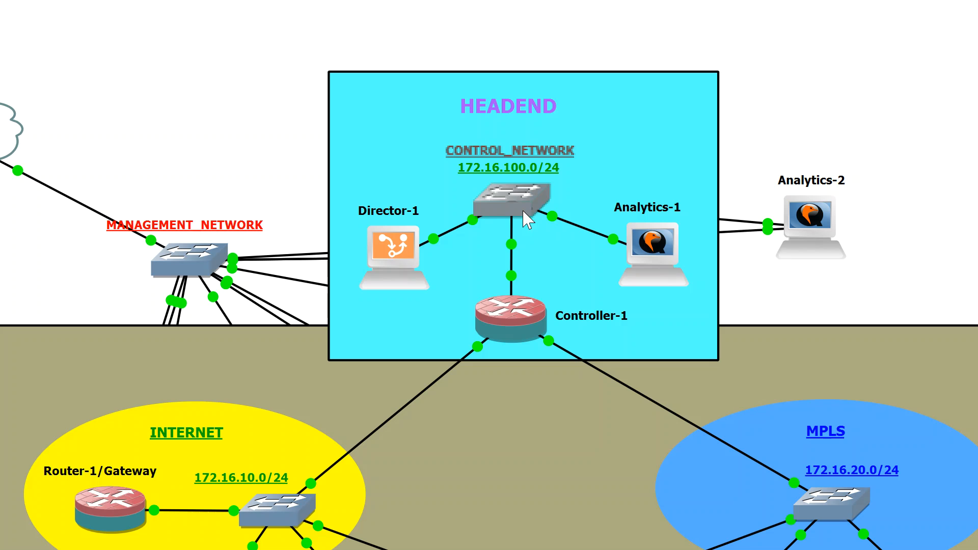
Step: Raise Analytics-2 one layer, drag it into the HEADEND box, and shift the control switch down
right_click(801, 232)
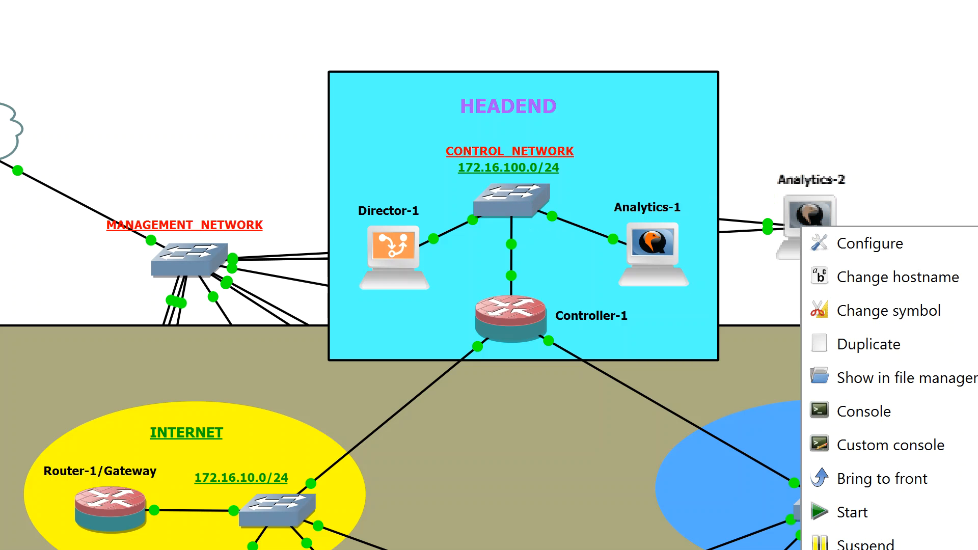
click(818, 190)
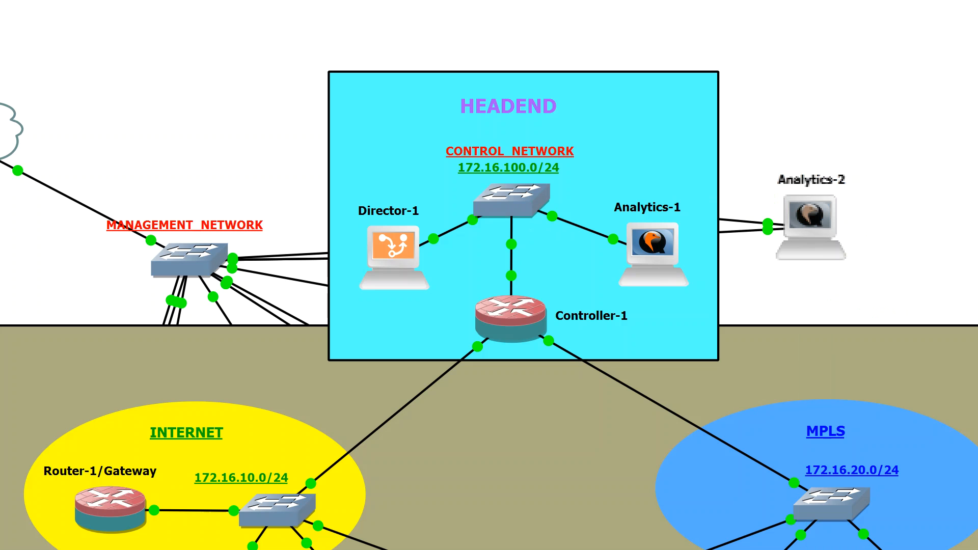
right_click(818, 243)
key(Escape)
right_click(810, 227)
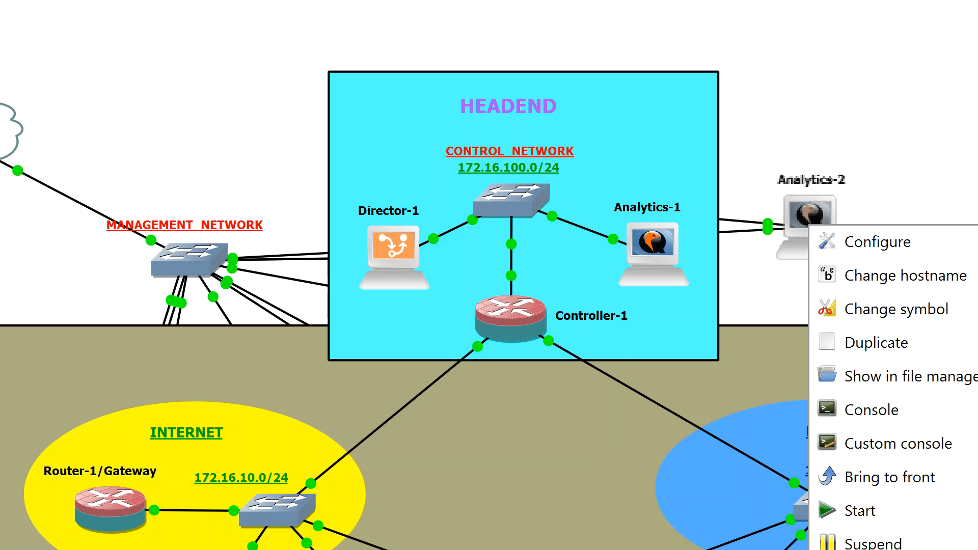
click(886, 549)
drag(804, 234, 666, 159)
mouse_move(516, 194)
mouse_down()
mouse_move(525, 240)
mouse_move(517, 192)
mouse_up()
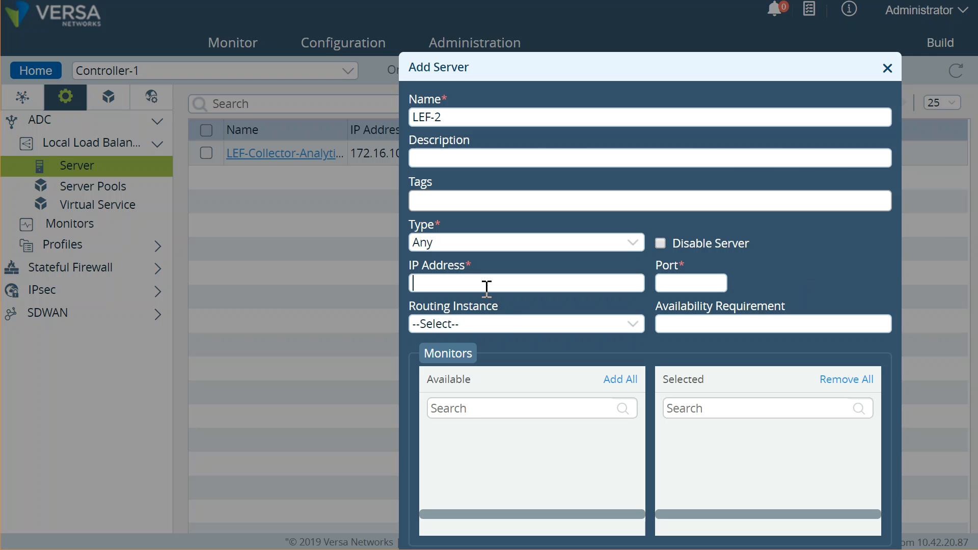
Step: Give LEF-2 IP address 172.16.100.92 and port 1234, and save the server
click(487, 286)
text(172)
click(691, 288)
text(1234)
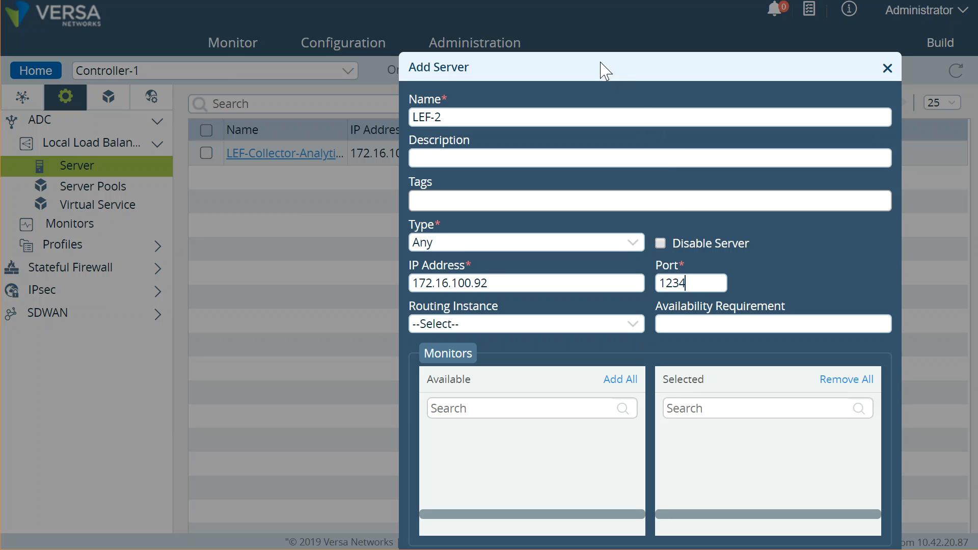
drag(606, 71, 568, 23)
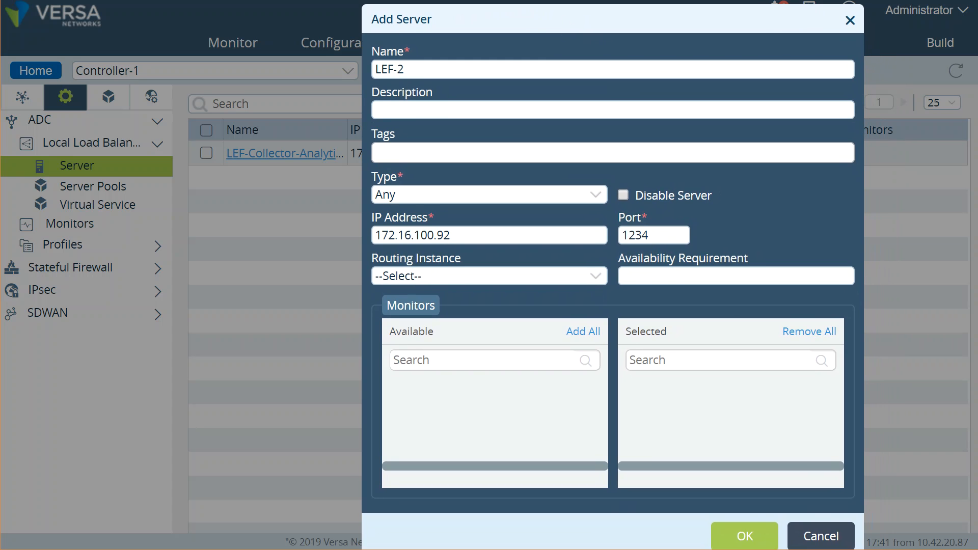
click(751, 539)
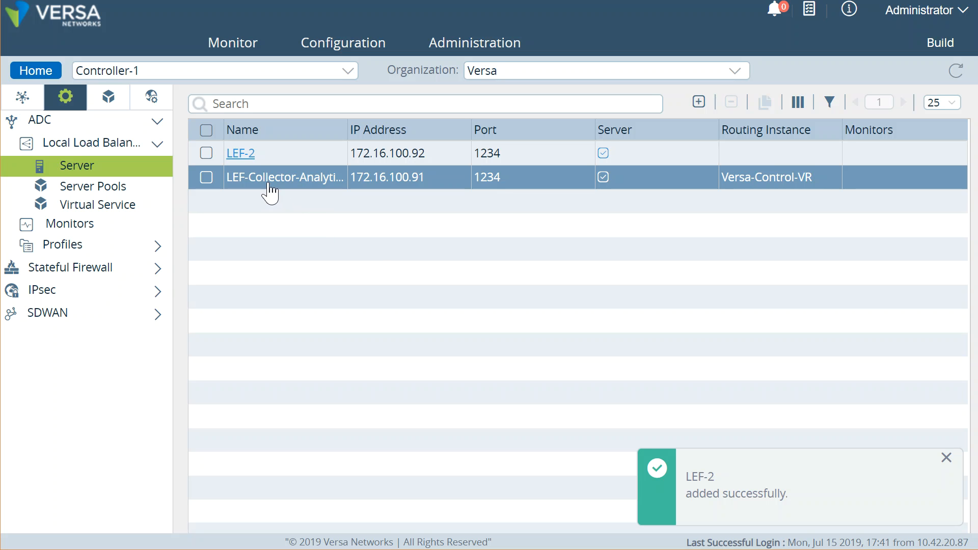
Step: Set LEF-2's routing instance to Versa-Control-VR and bring up the server pools list
click(239, 154)
click(371, 258)
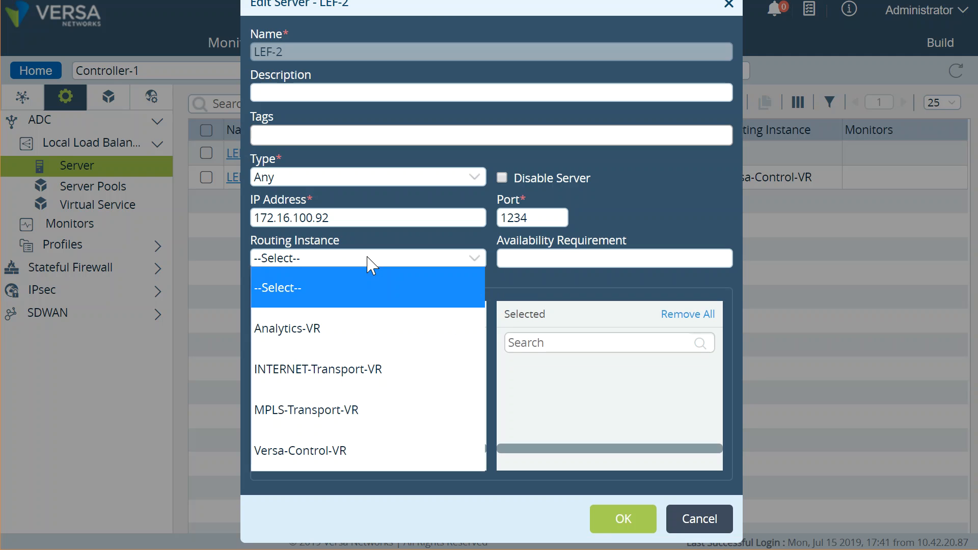
click(374, 440)
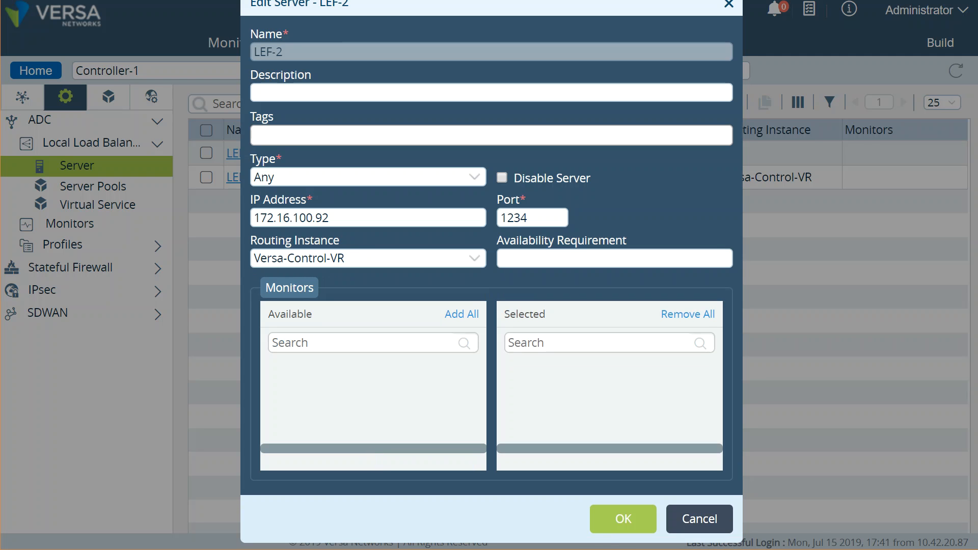
click(602, 521)
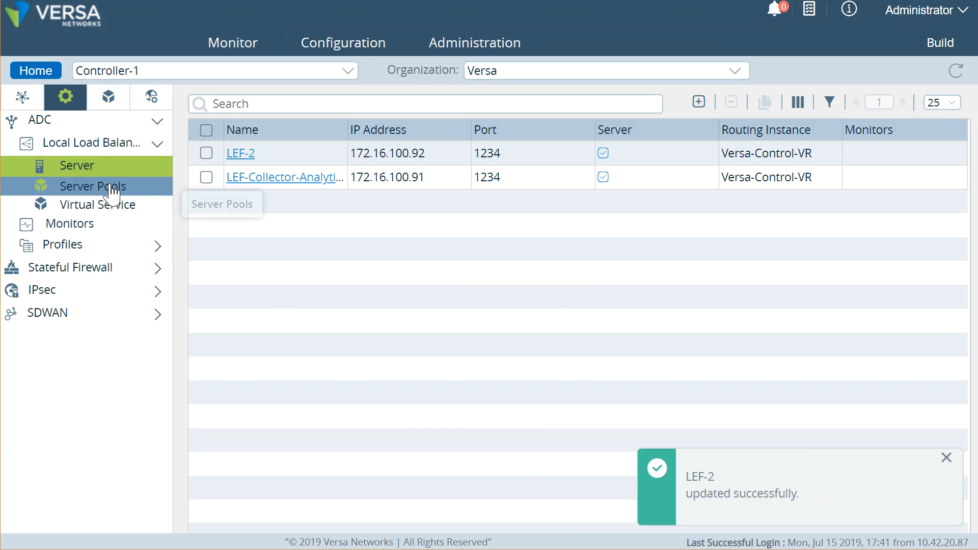
click(111, 188)
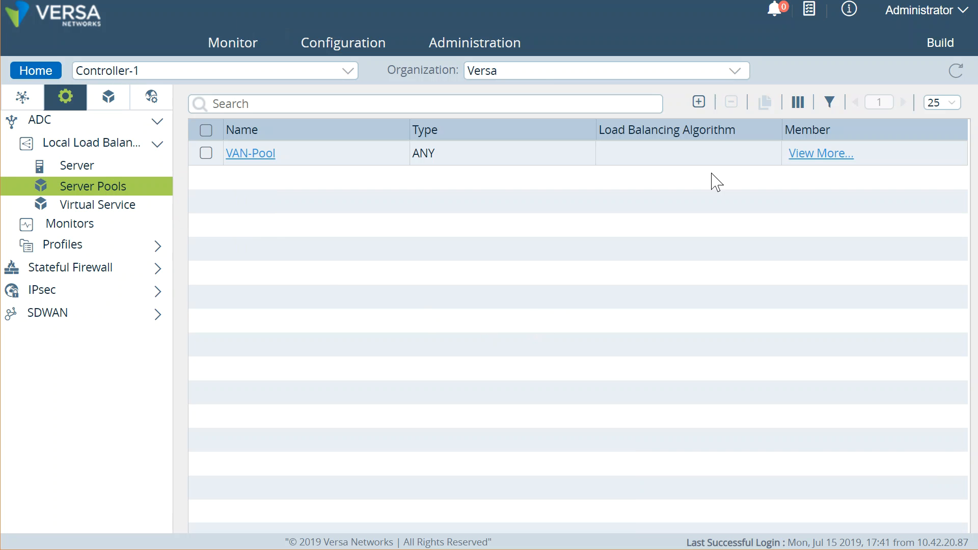
Step: Create server pool VAN-Pool-2 with LEF-2 as its member and save it
click(702, 103)
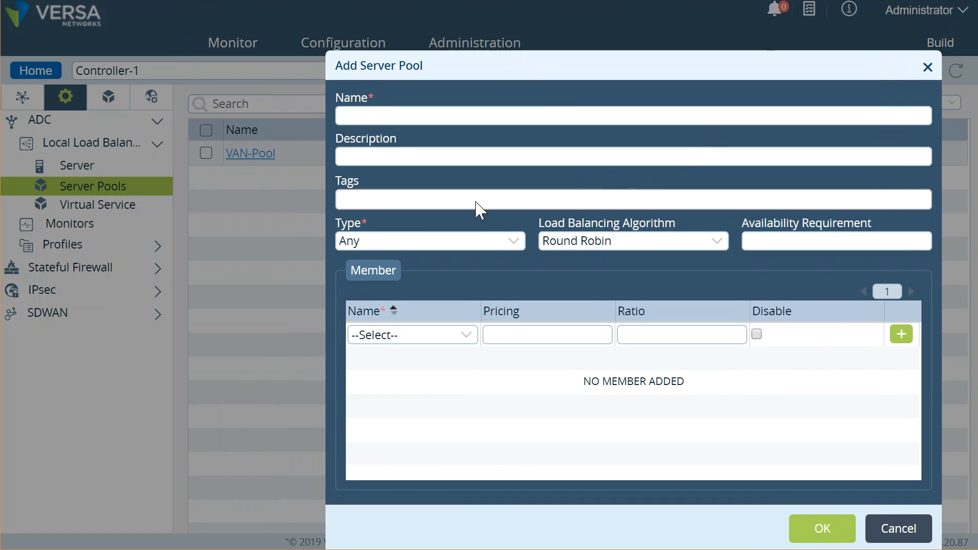
click(456, 120)
text(VAN)
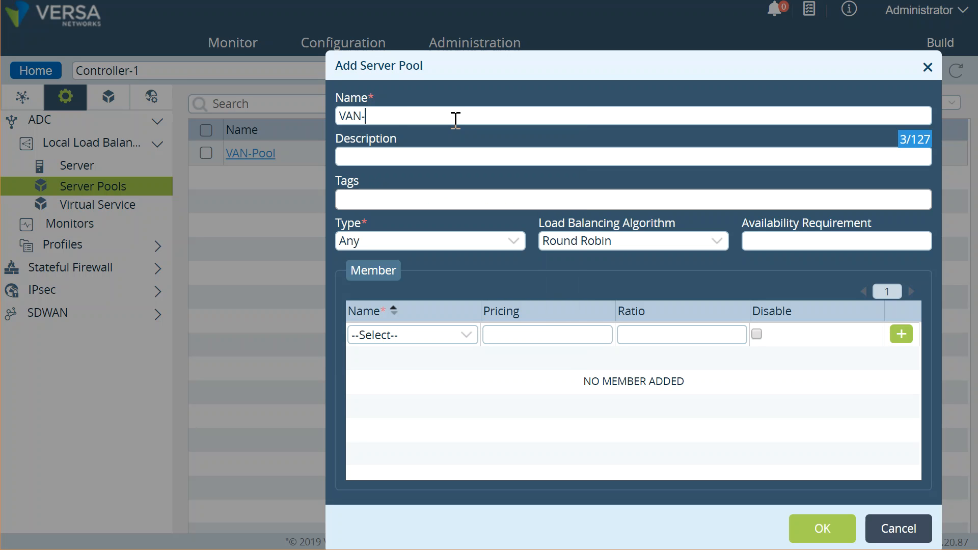
text(-Pool-2)
click(902, 338)
click(457, 338)
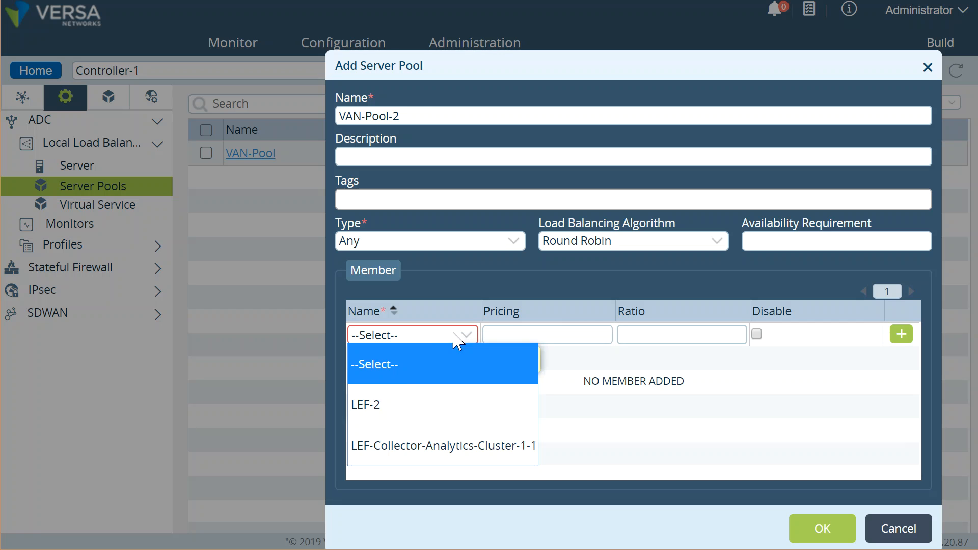
click(403, 401)
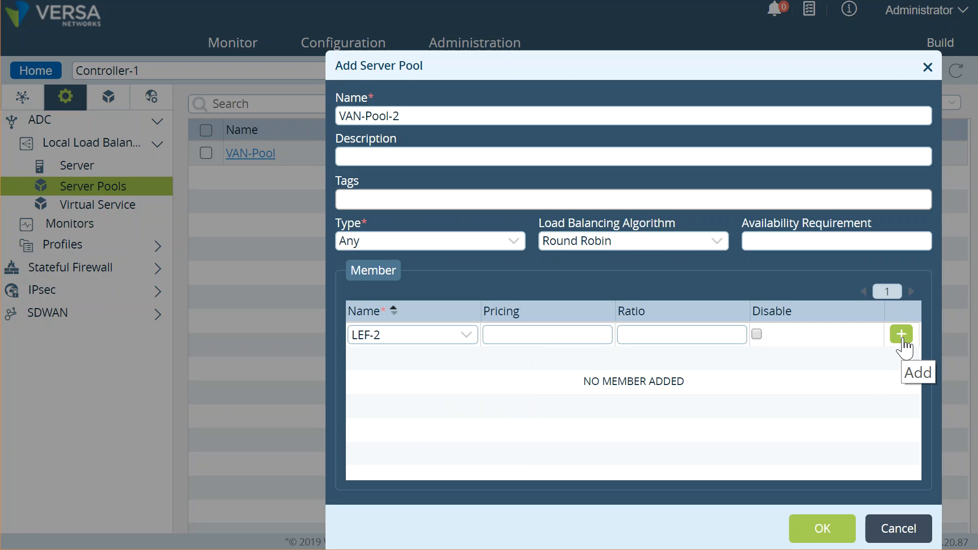
click(902, 335)
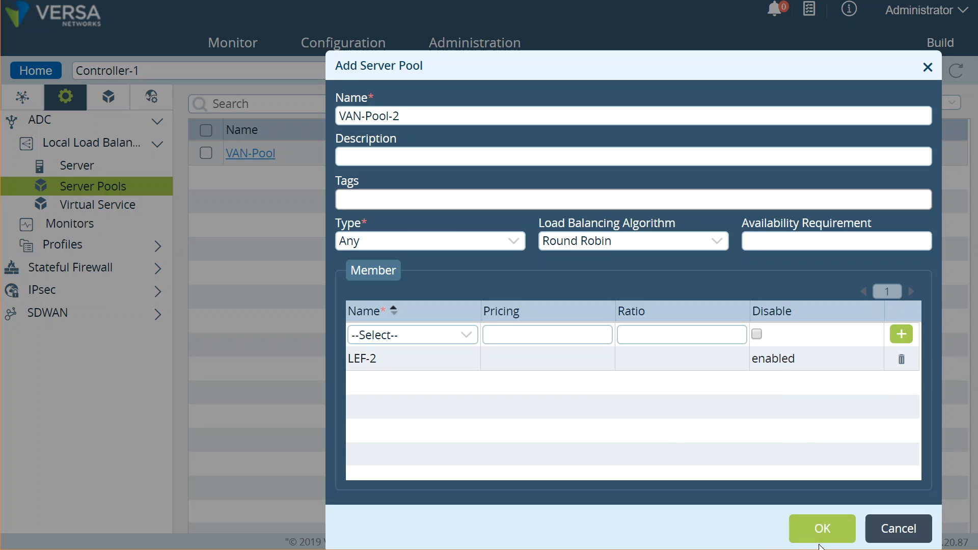
click(834, 540)
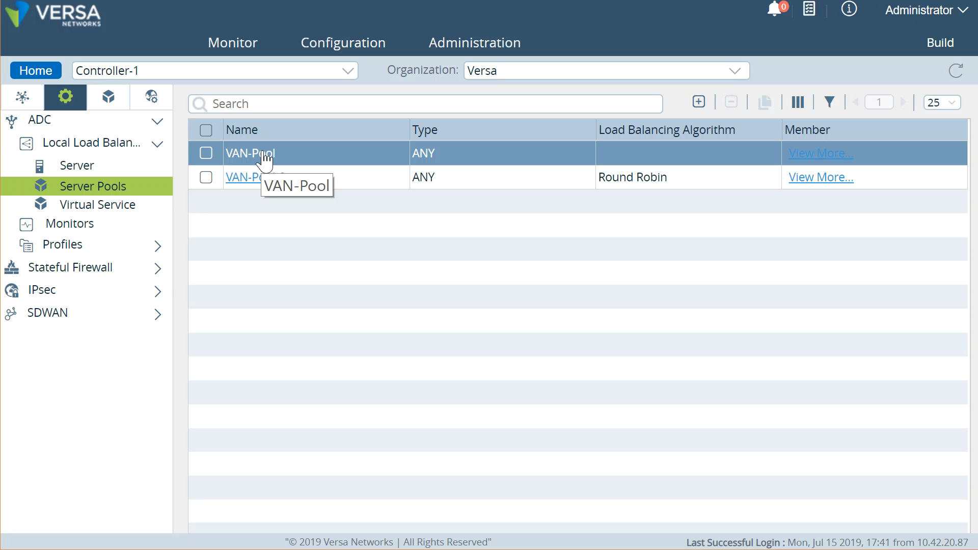
Step: Check the members of VAN-Pool and VAN-Pool-2 without changing anything
click(249, 156)
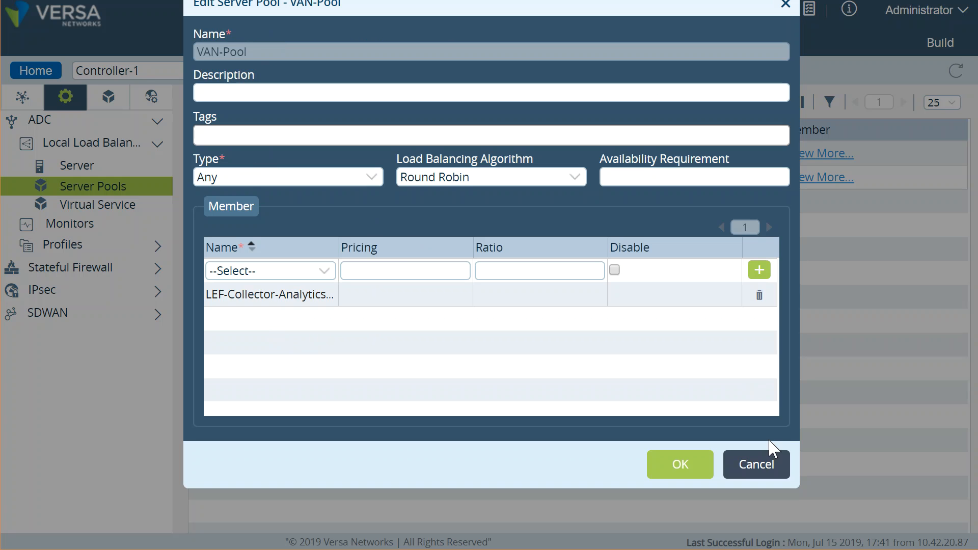
click(764, 464)
click(261, 178)
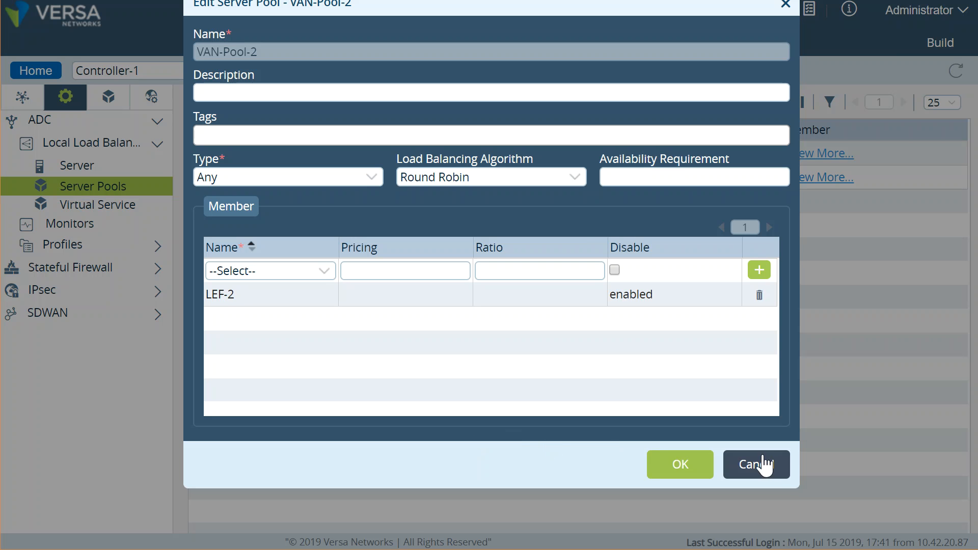
click(778, 473)
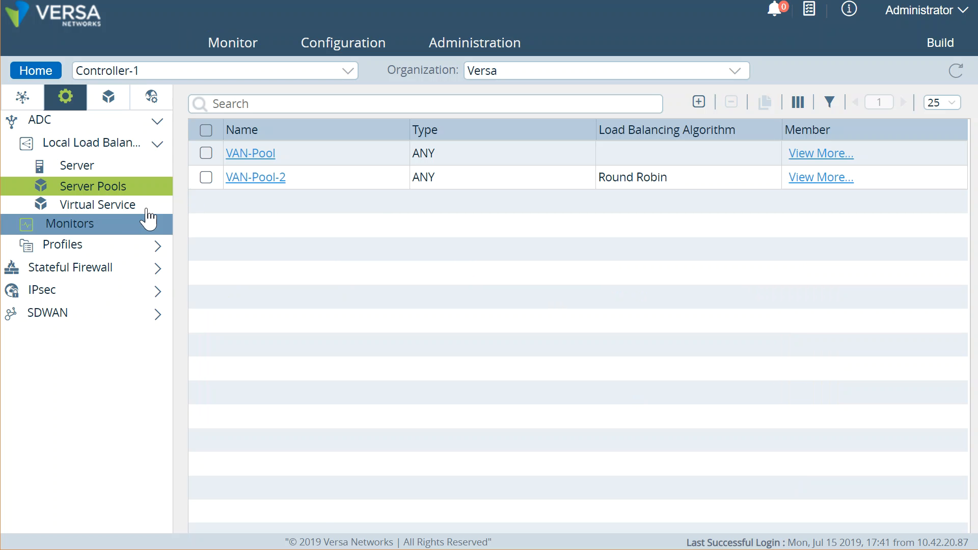
Step: Edit virtual service VAN-VIP: keep VAN-Pool as default and set VAN-Pool-2 as backup pool
click(134, 205)
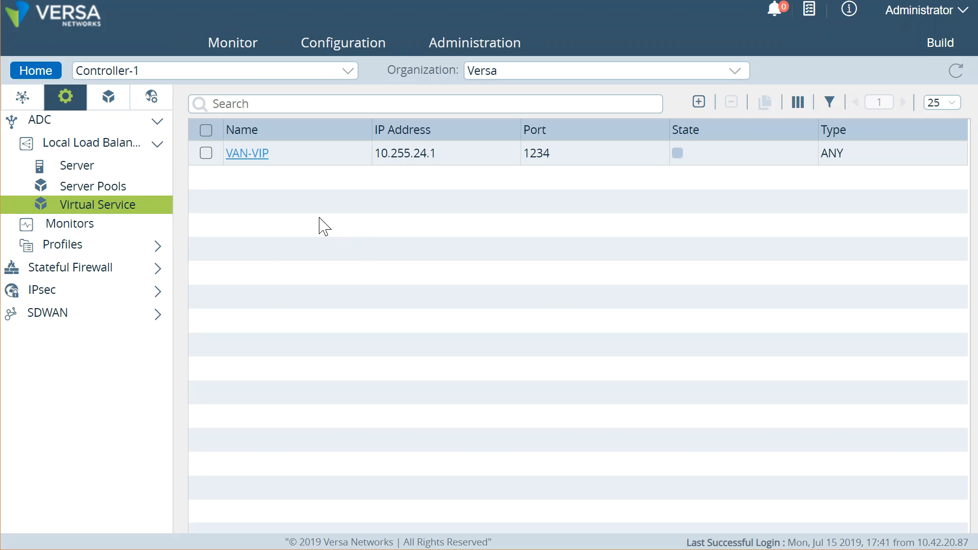
click(253, 157)
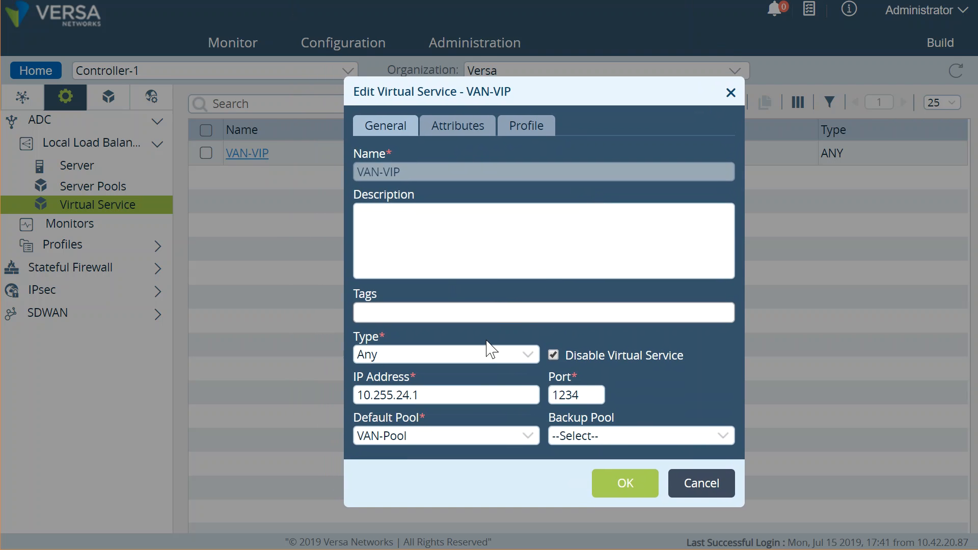
drag(477, 397, 340, 400)
click(457, 399)
click(468, 437)
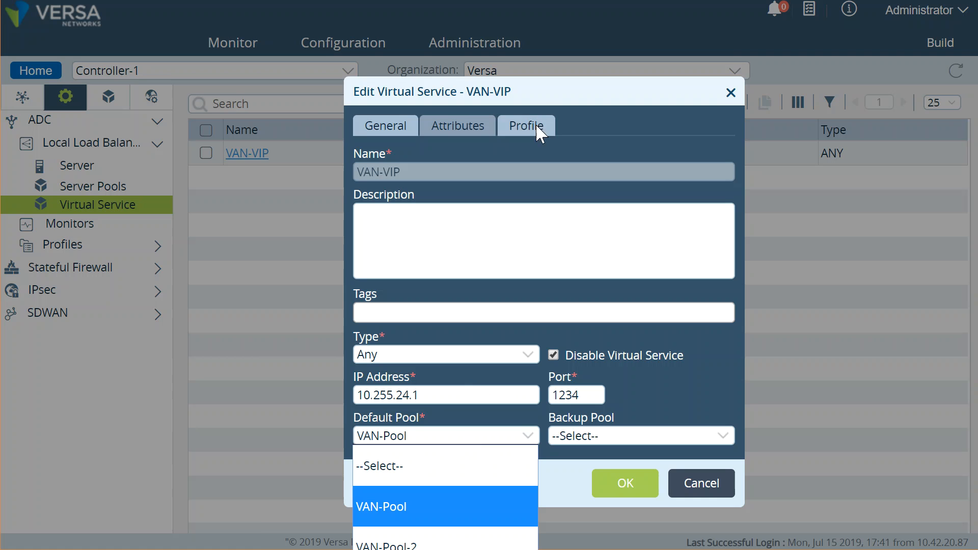
drag(537, 98, 499, 21)
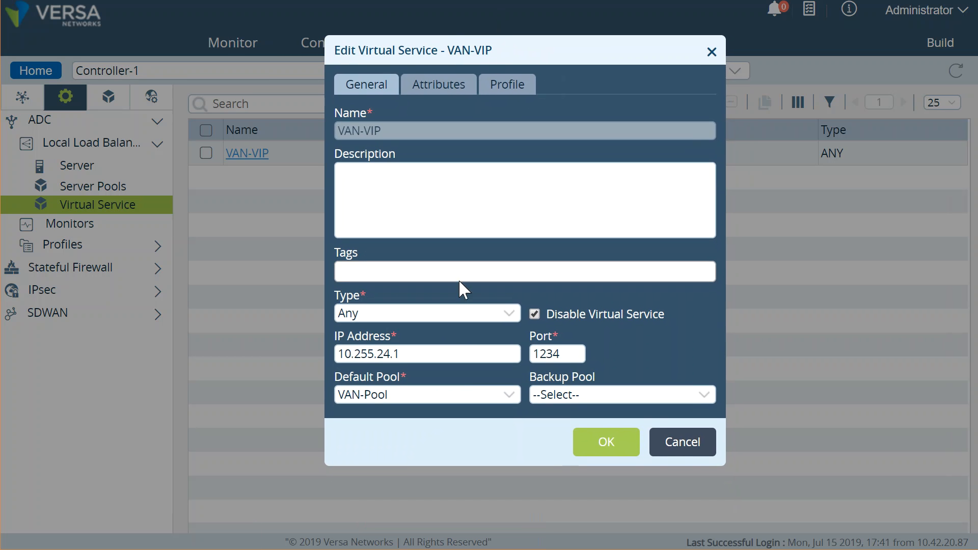
click(465, 394)
click(466, 394)
click(628, 399)
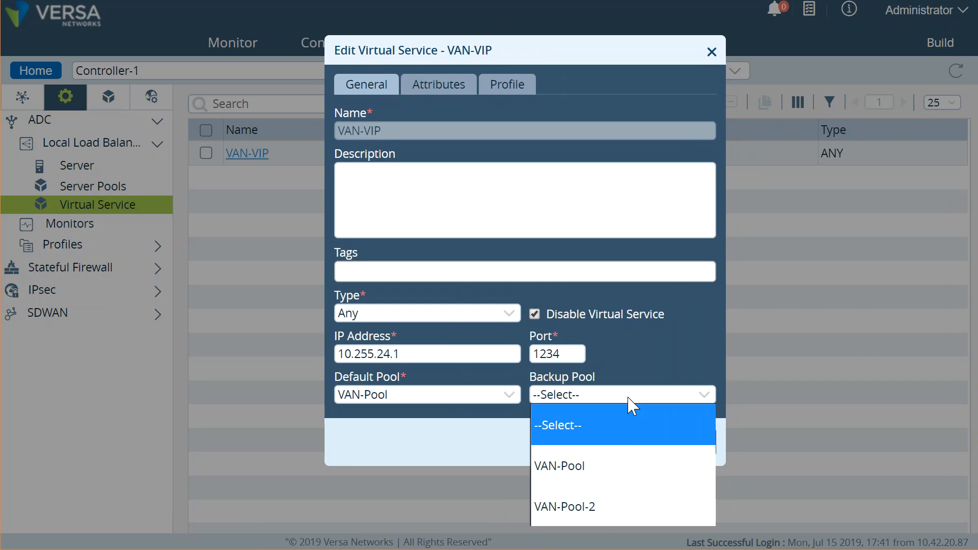
click(615, 509)
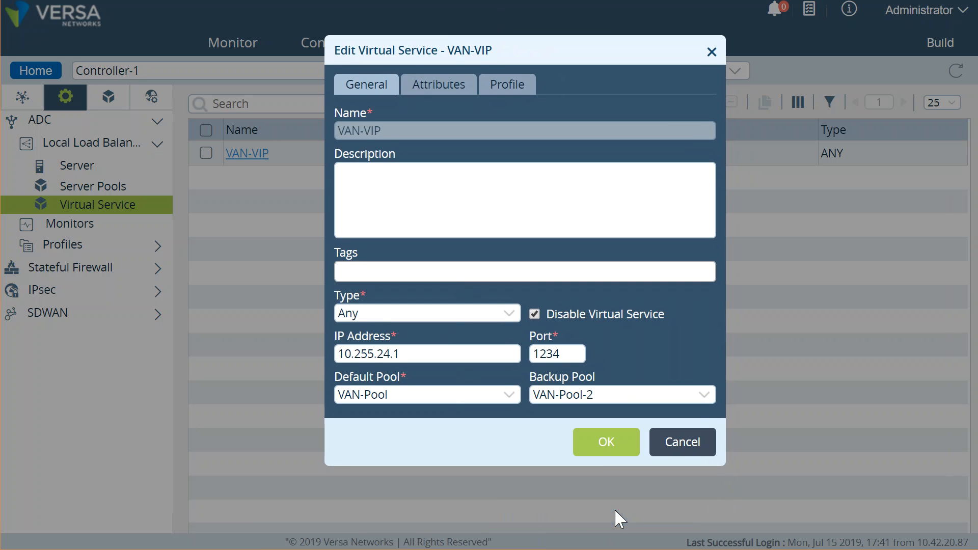
click(599, 452)
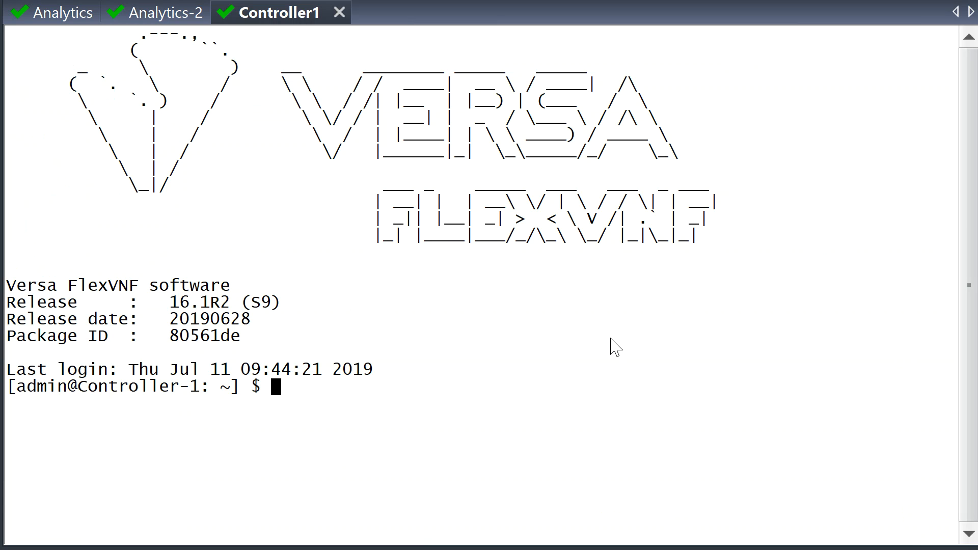
Step: Enter the Versa CLI and run 'show orgs org-services Versa adc server summary'
text(cli)
key(Return)
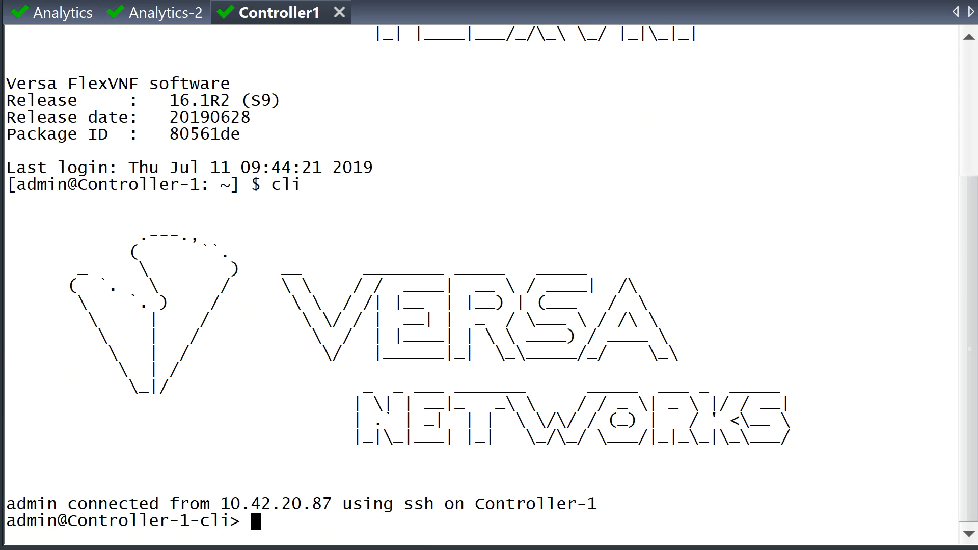
text(show orgs org-ser)
key(Tab)
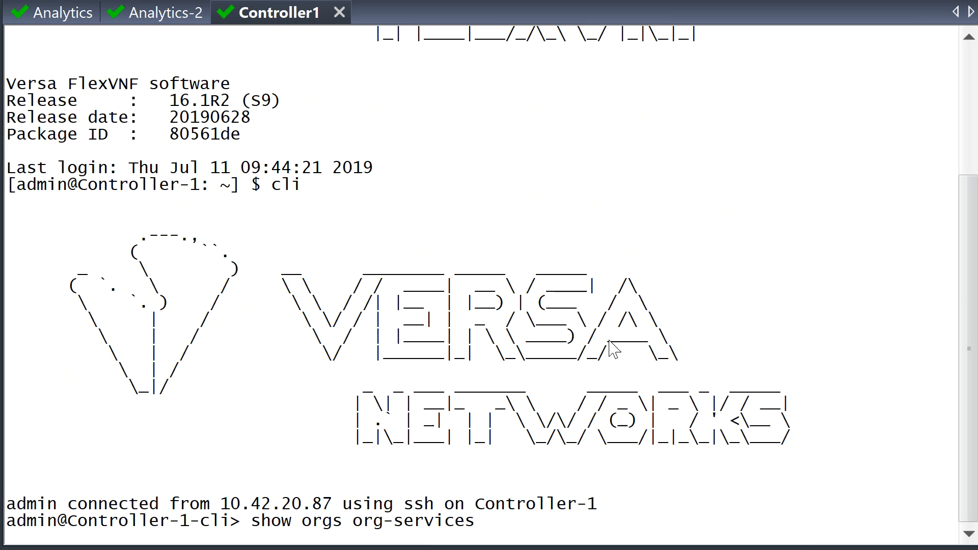
text(Versa ?adc ?)
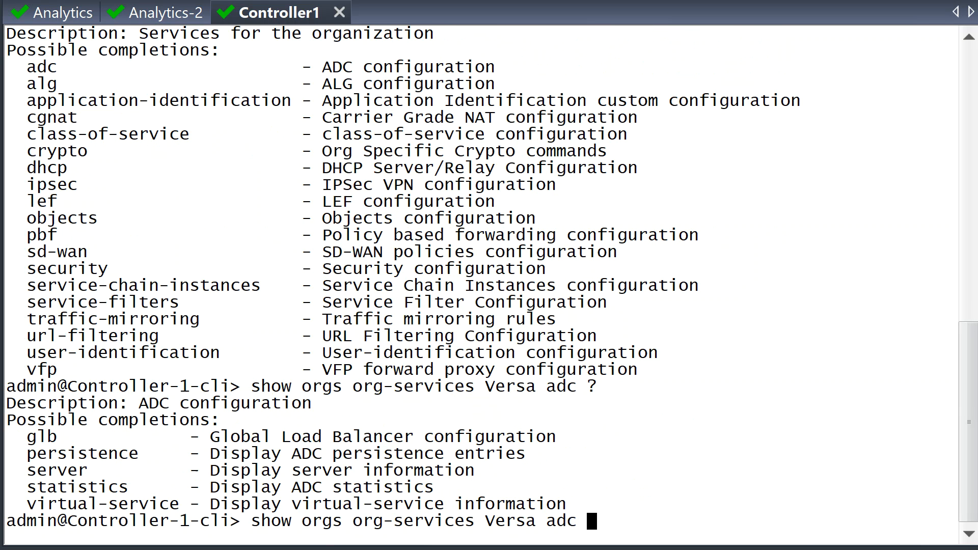
text(server ?summary)
key(Return)
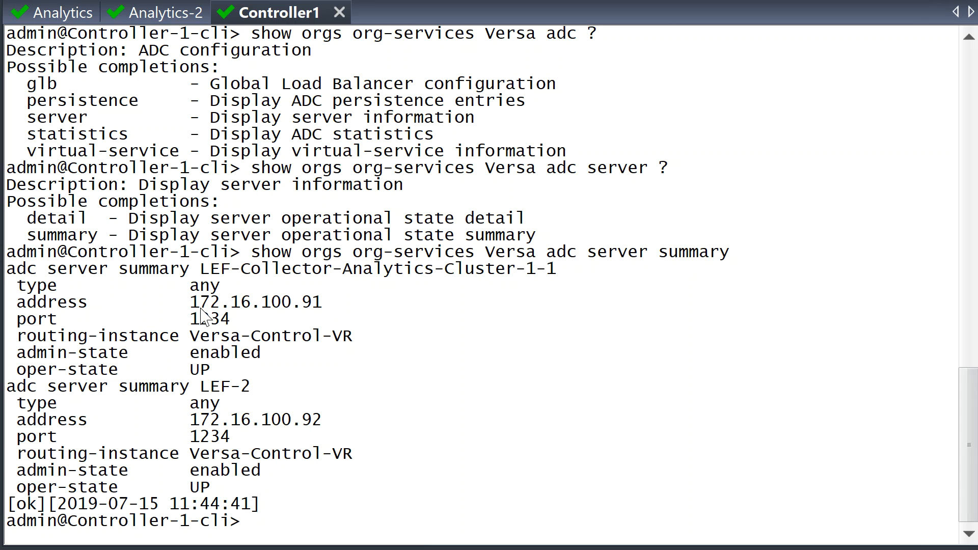
Step: Highlight both servers' oper-state UP lines, then recall the command with 'summary' removed
drag(248, 366, 4, 296)
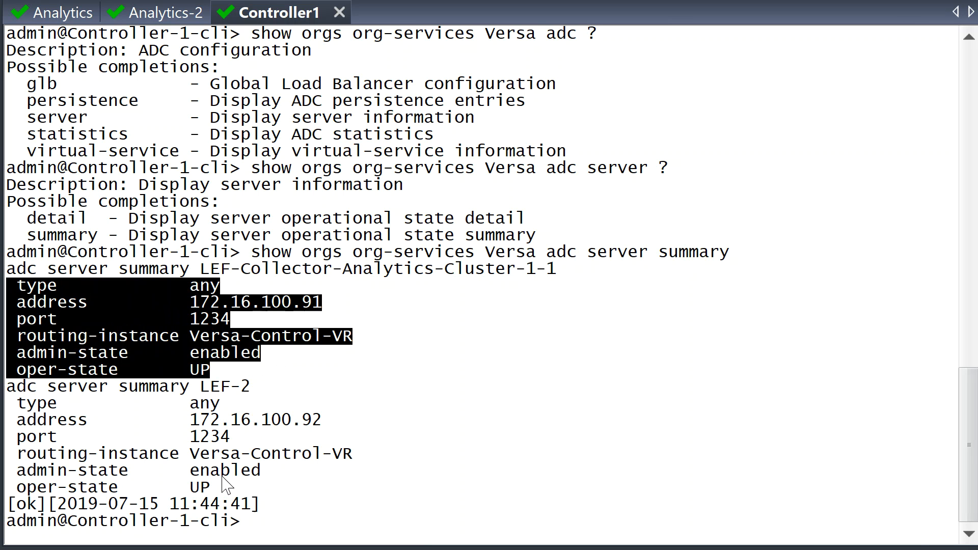
drag(228, 372, 6, 371)
drag(224, 488, 10, 490)
key(Up)
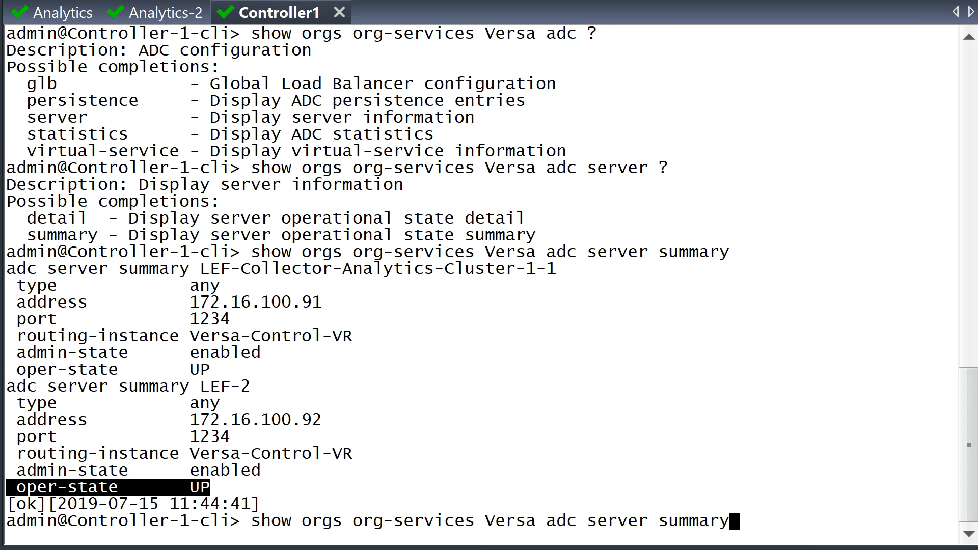
key(BackSpace)
key(BackSpace)
key(BackSpace)
key(BackSpace)
key(BackSpace)
key(BackSpace)
key(BackSpace)
Step: Run the ADC server detail command and confirm both servers' icmp-default monitors report UP
text(detail)
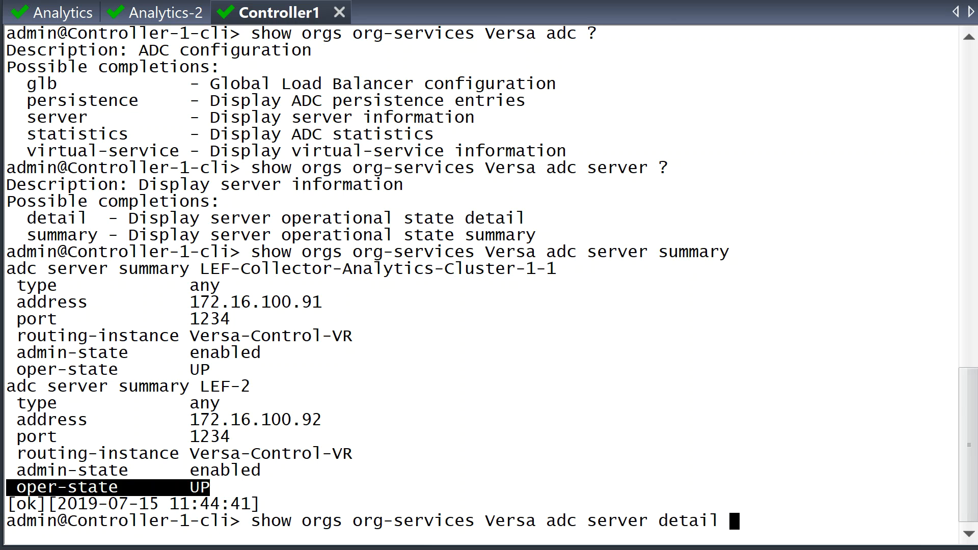
key(Return)
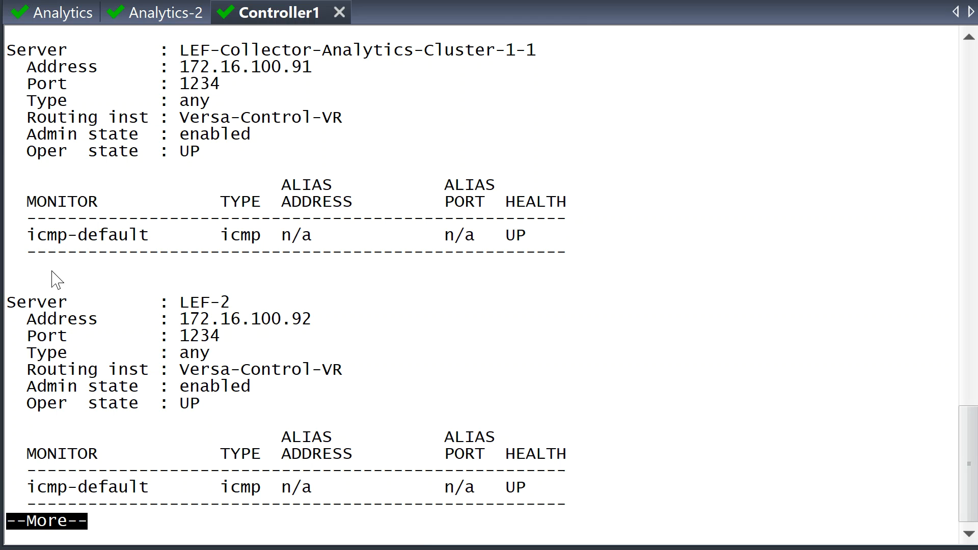
drag(70, 237, 558, 239)
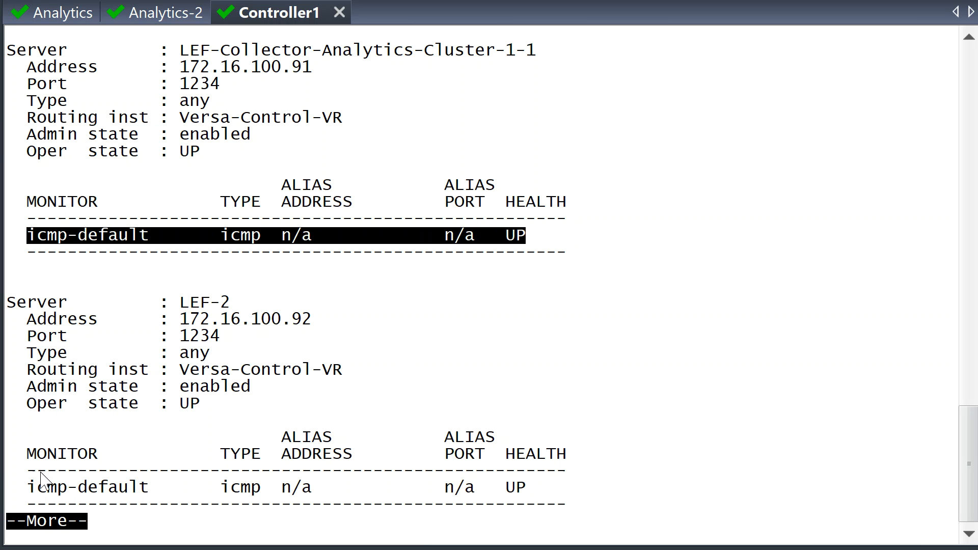
drag(29, 488, 646, 489)
click(646, 489)
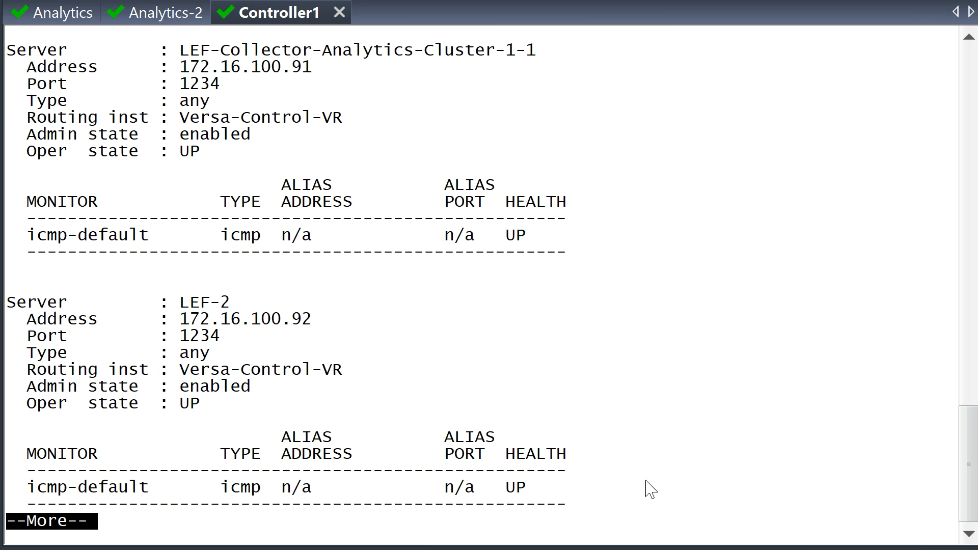
key(space)
key(q)
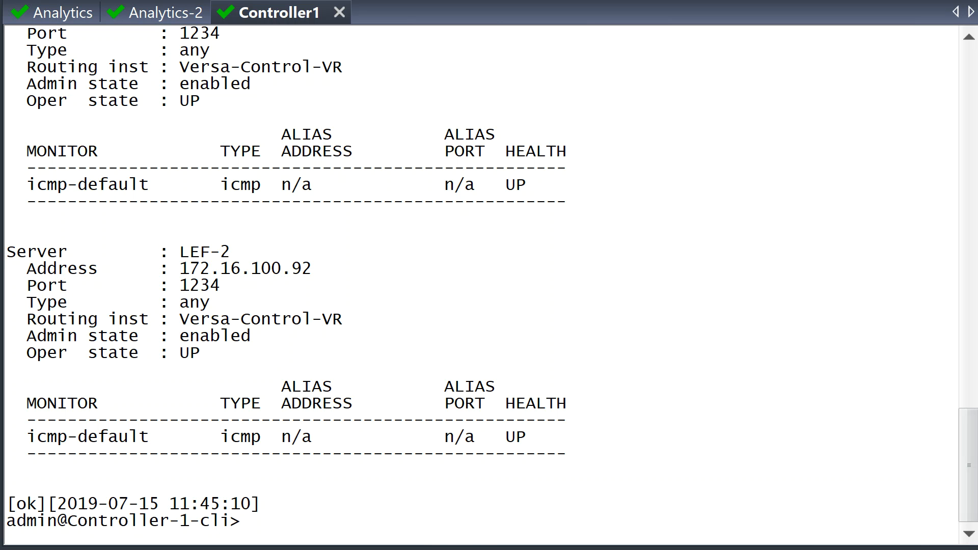
key(Up)
Step: Run 'show orgs org-services Versa adc virtual-service summary' to list VAN-VIP's state
key(BackSpace)
key(BackSpace)
key(BackSpace)
key(BackSpace)
key(BackSpace)
key(BackSpace)
key(BackSpace)
key(BackSpace)
key(BackSpace)
key(BackSpace)
key(BackSpace)
key(BackSpace)
key(BackSpace)
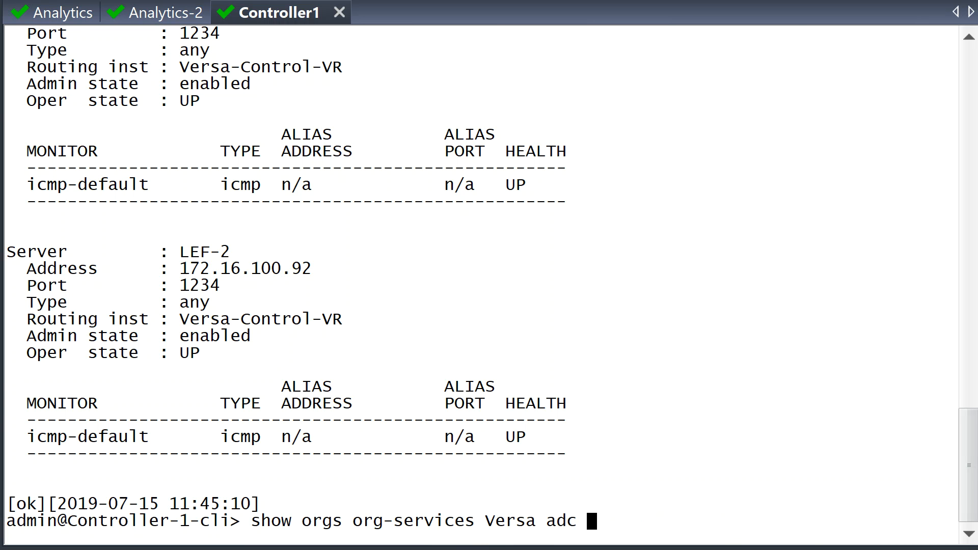
text(?)
text(v)
key(Tab)
text(?s)
key(Tab)
key(Return)
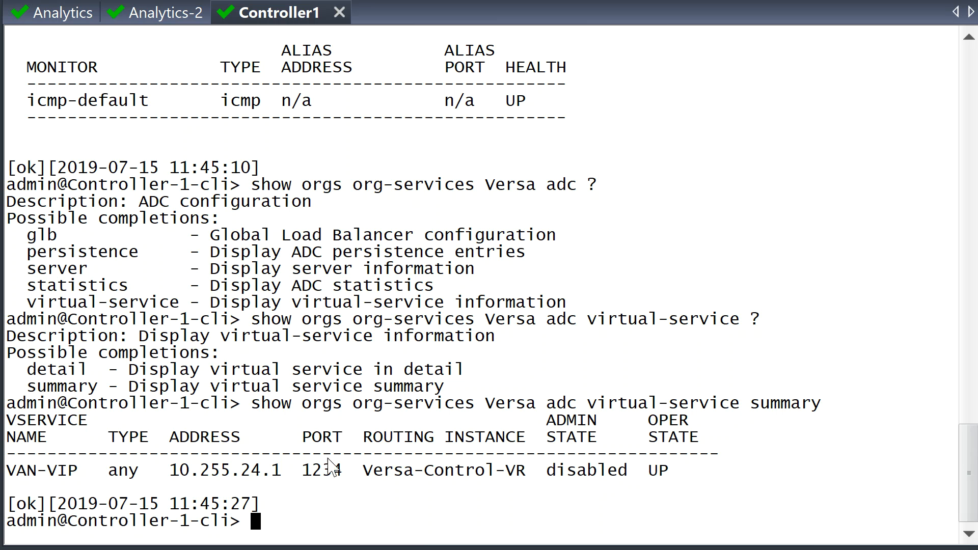
Step: Run the virtual-service detail and highlight collector 172.16.100.91 with its port and UP state
key(Up)
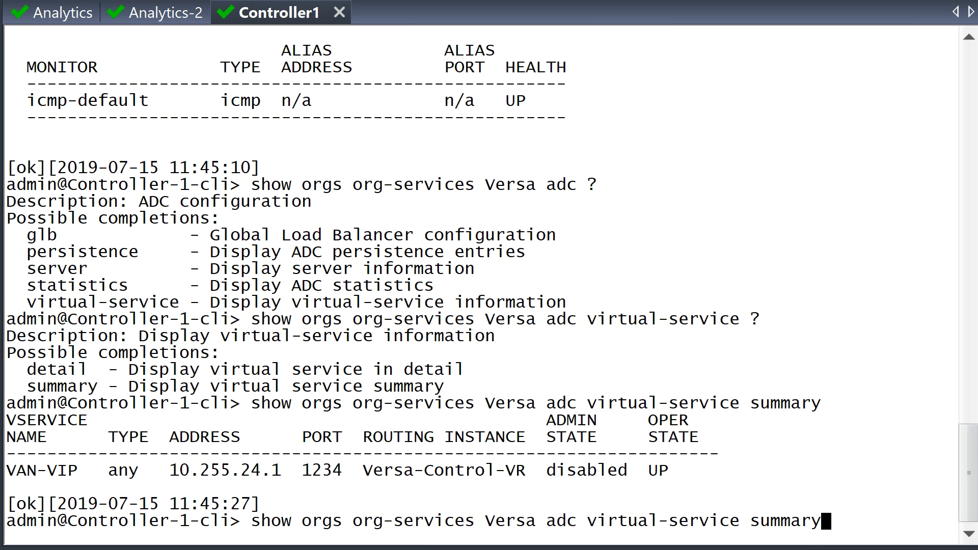
key(BackSpace)
key(BackSpace)
key(BackSpace)
key(BackSpace)
key(BackSpace)
key(BackSpace)
key(BackSpace)
text(d)
key(Tab)
text(?)
key(Return)
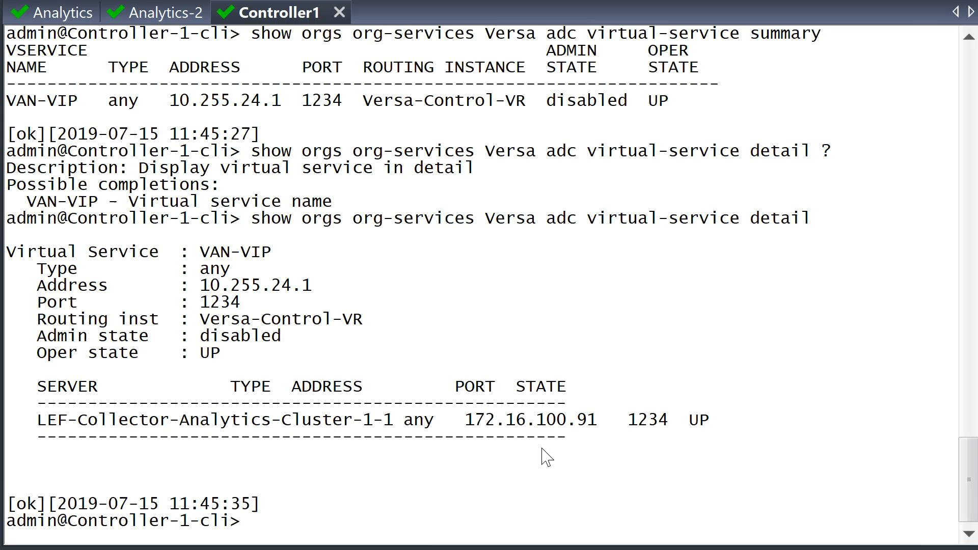
drag(597, 421, 470, 430)
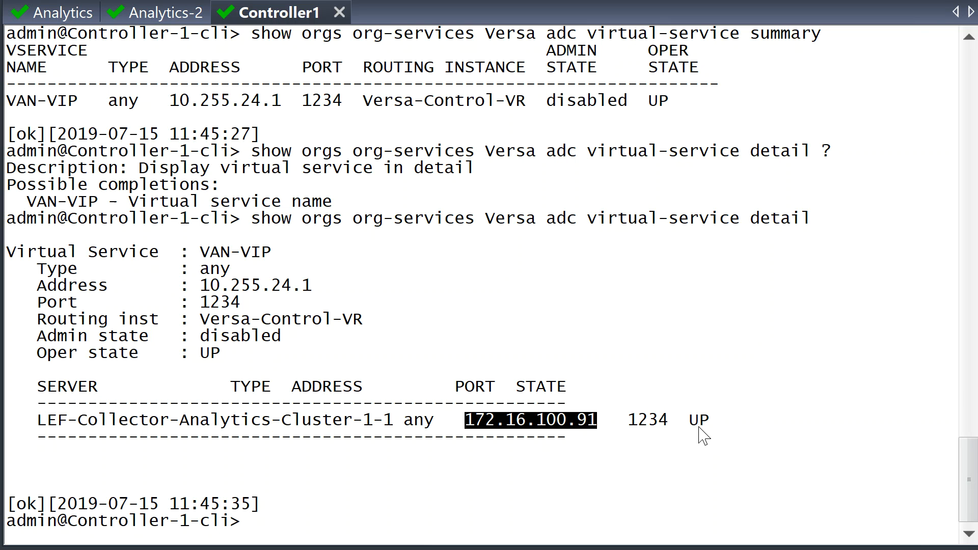
drag(729, 422, 462, 427)
click(797, 468)
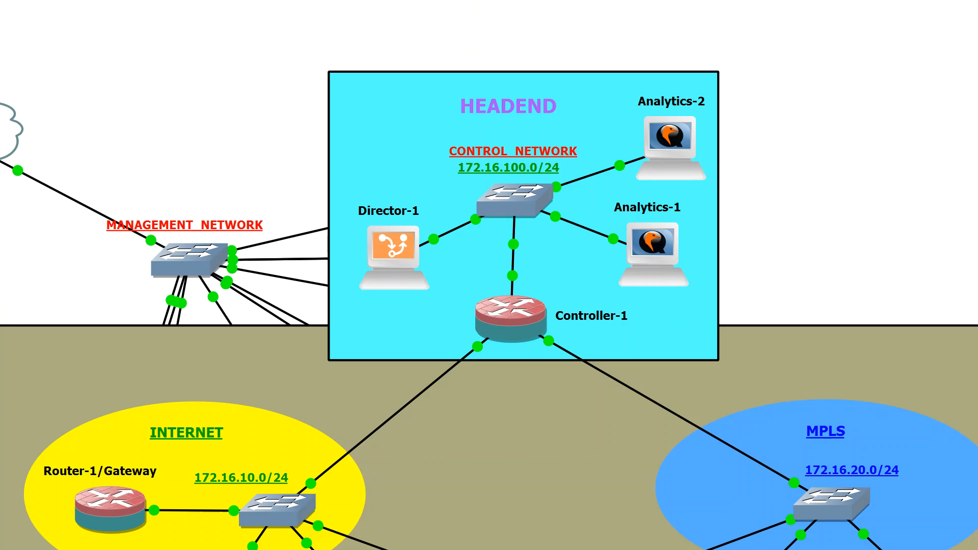
Step: Suspend the GNS3 link between Analytics-1 and the control network switch
right_click(586, 228)
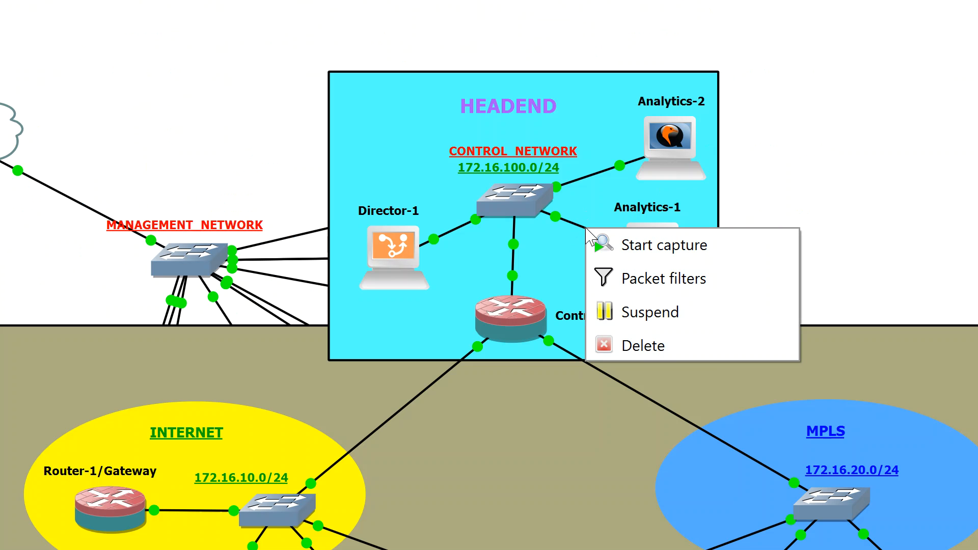
click(679, 326)
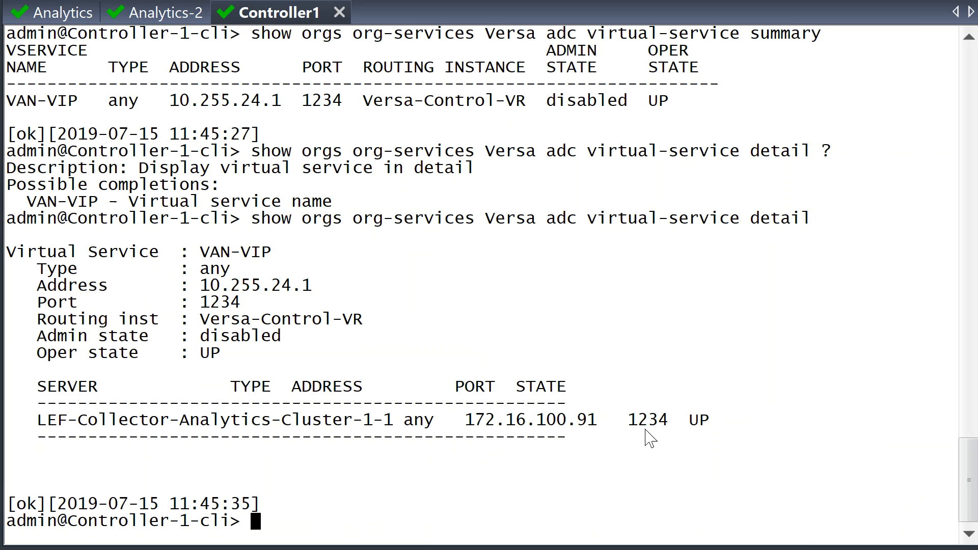
Step: Rerun 'show orgs org-services Versa adc server detail' several times, quitting the pager each time
key(Up)
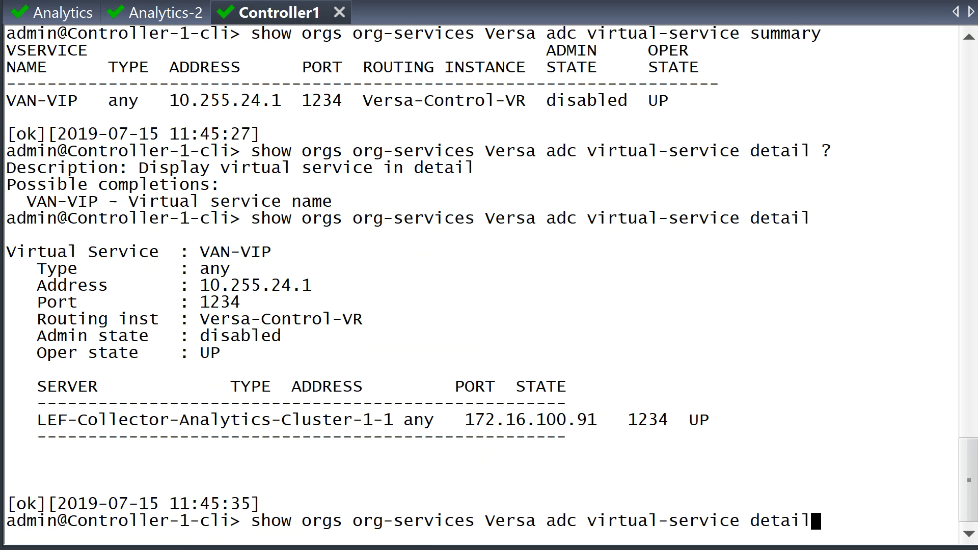
key(Up)
key(Up)
key(Return)
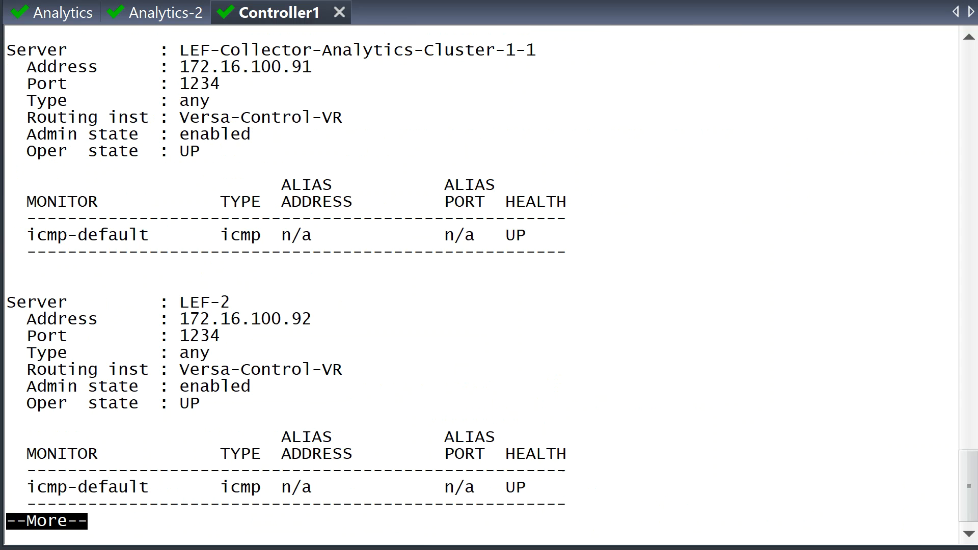
key(q)
key(Up)
key(Return)
key(q)
key(Up)
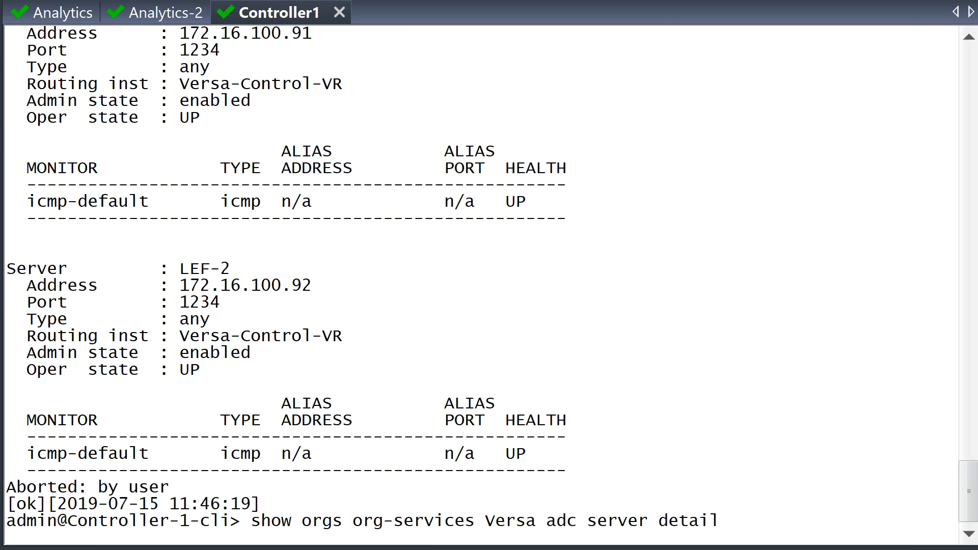
key(Return)
key(q)
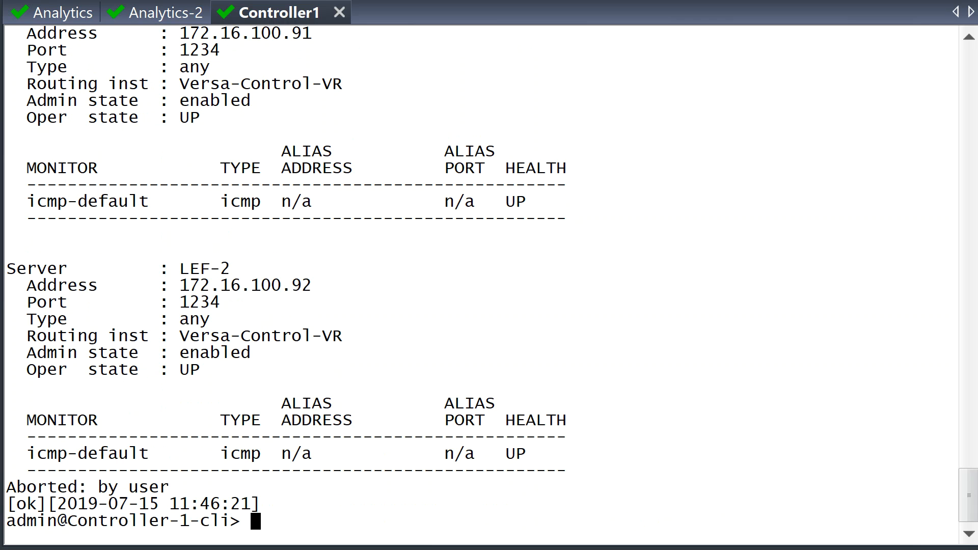
key(Up)
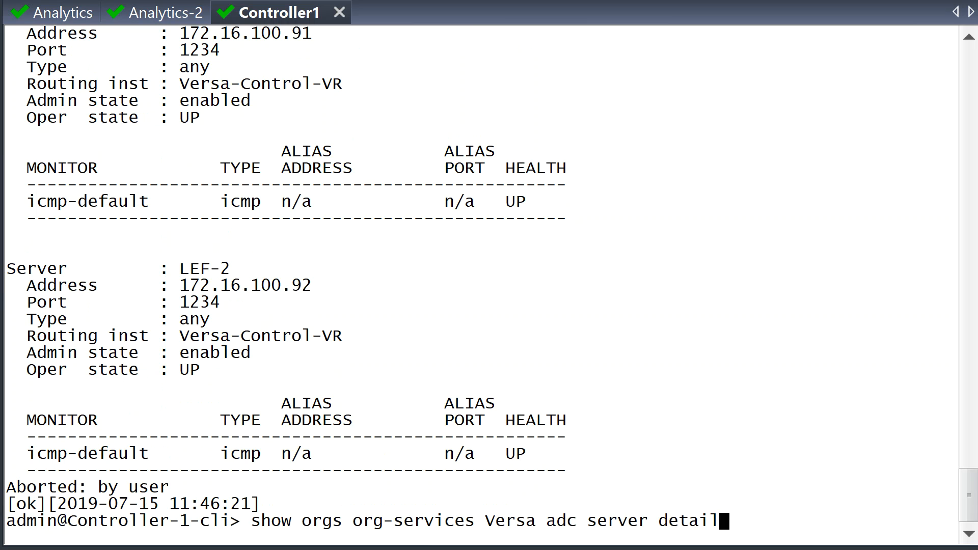
key(Return)
key(q)
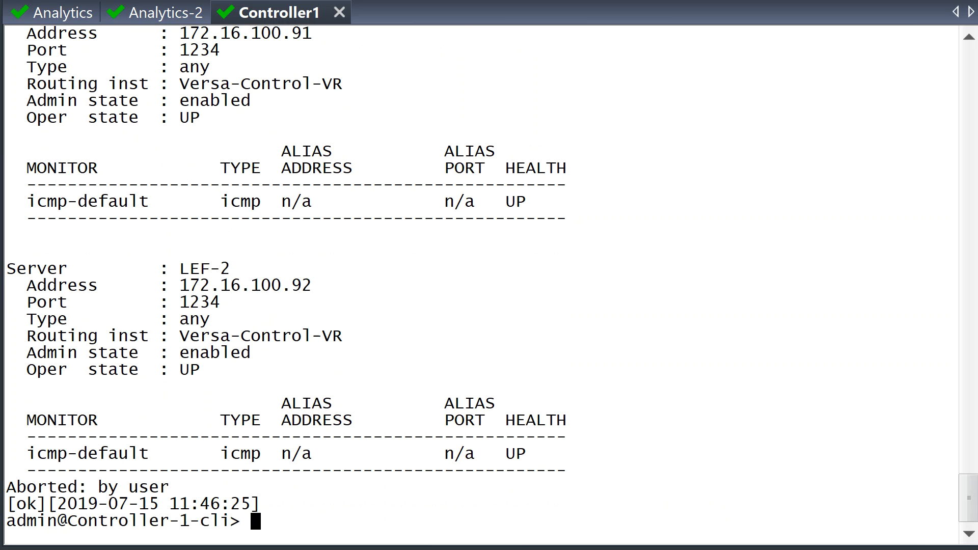
Step: Keep rerunning server detail until LEF-Collector-Analytics-Cluster-1-1 shows DOWN, and highlight that monitor row
key(Up)
key(Return)
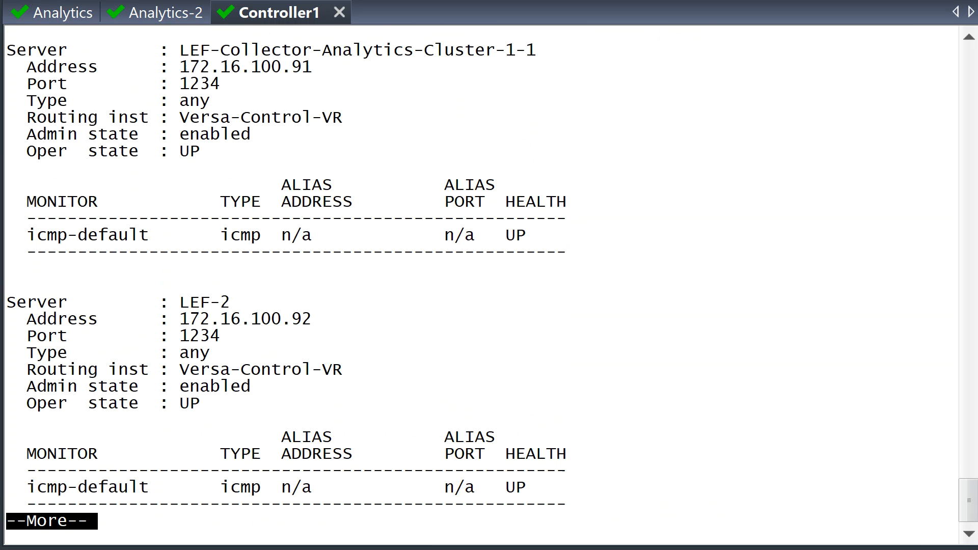
key(space)
key(q)
key(Up)
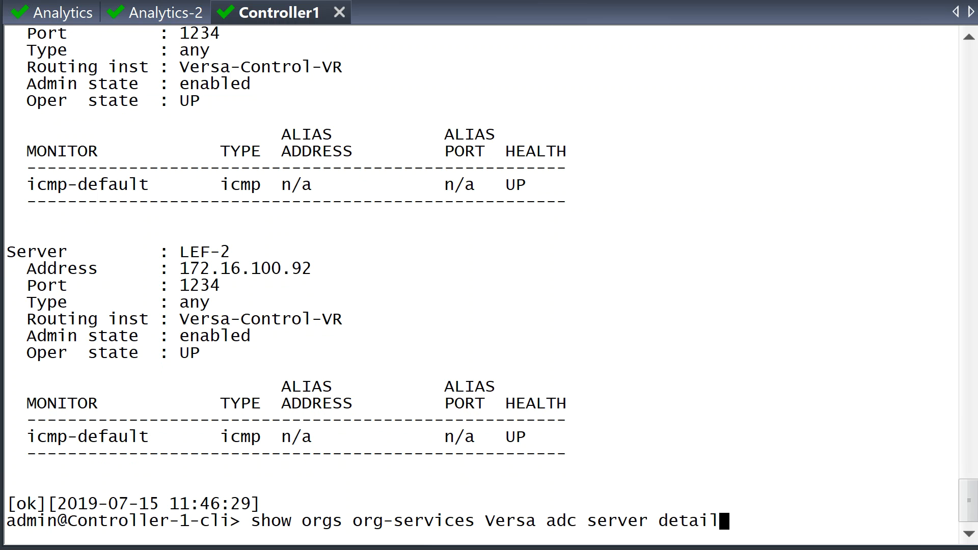
key(Return)
key(q)
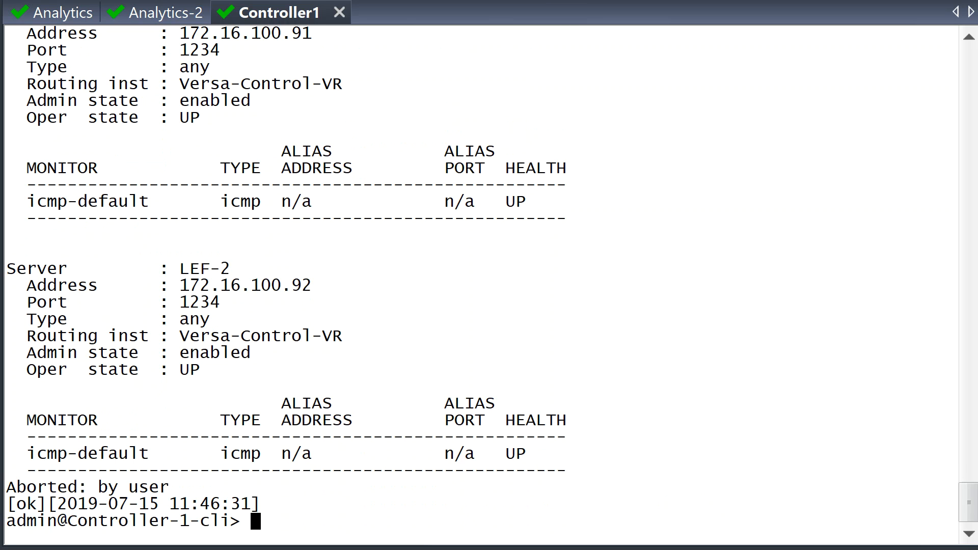
key(Up)
key(Return)
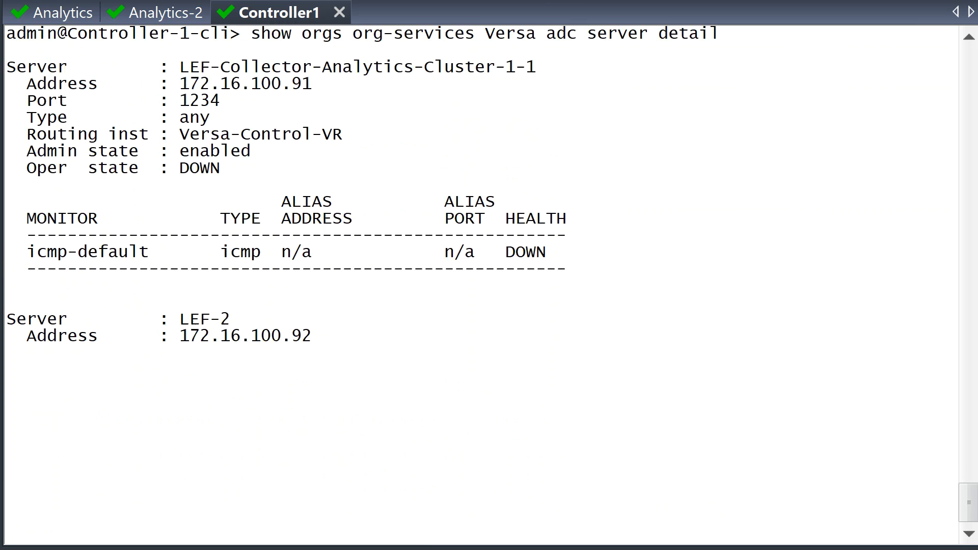
key(space)
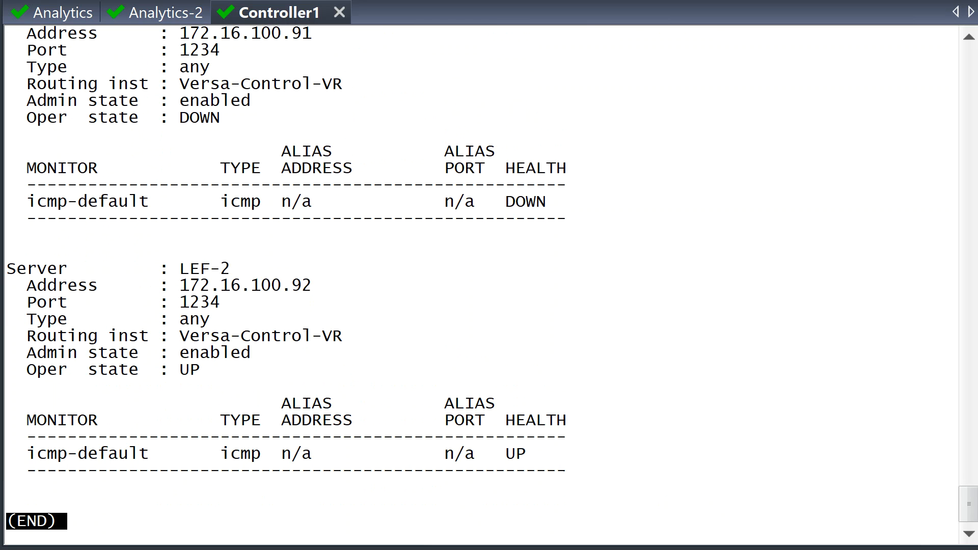
key(space)
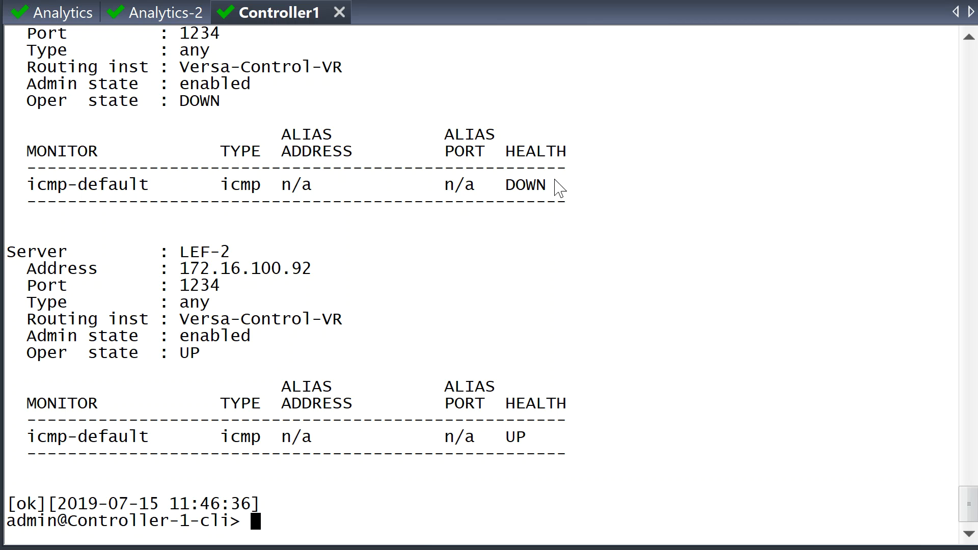
drag(547, 186, 6, 134)
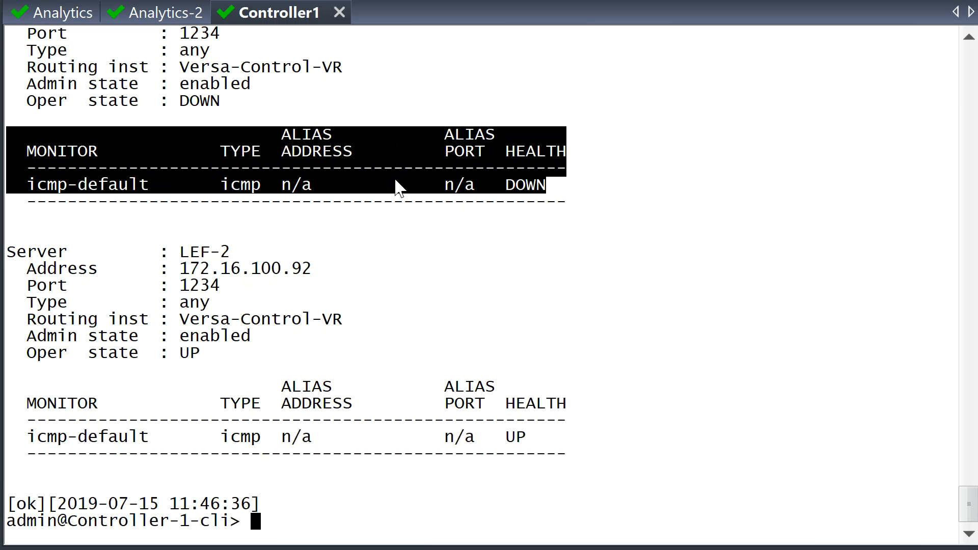
key(Up)
key(Up)
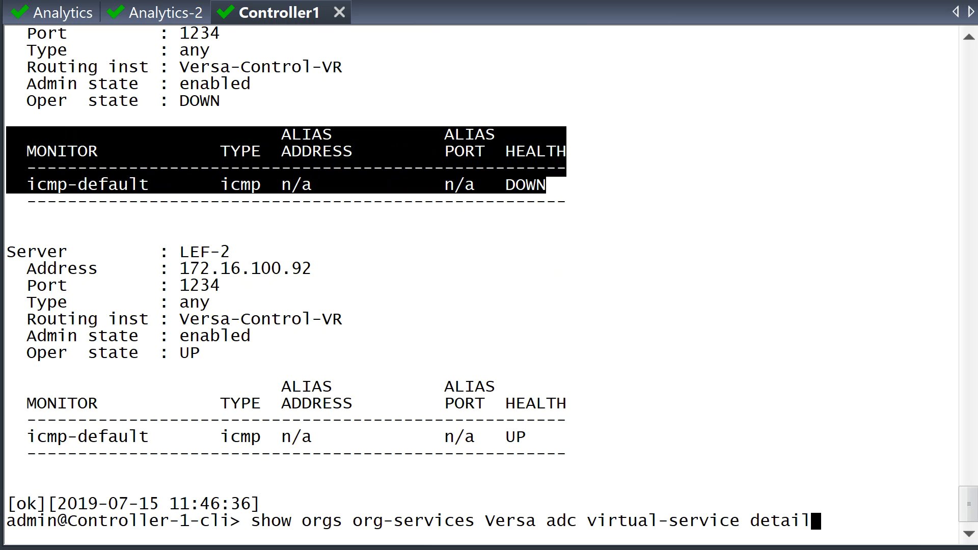
Step: Rerun virtual-service detail, showing VAN-VIP still UP while collector 172.16.100.91 on port 1234 is DOWN
key(Return)
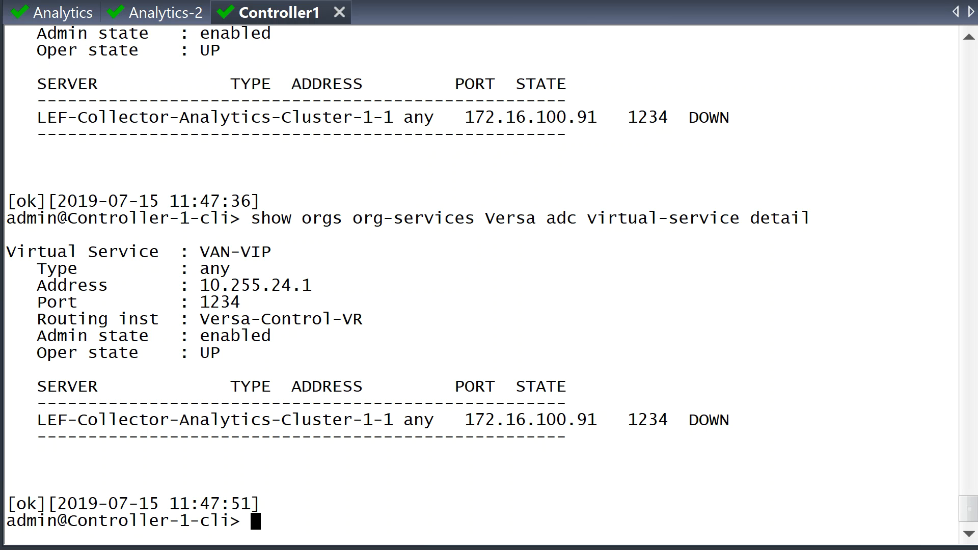
key(Up)
key(Return)
key(Up)
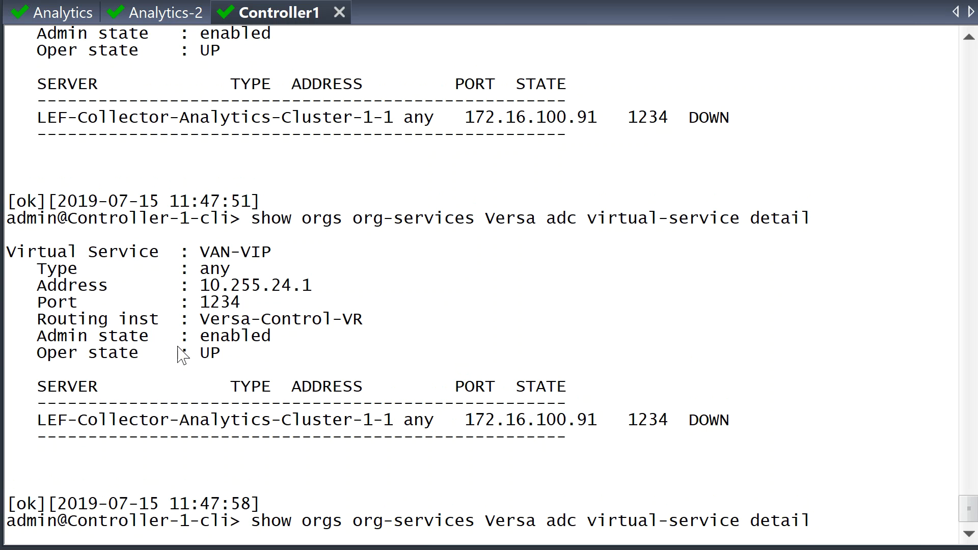
drag(97, 252, 852, 437)
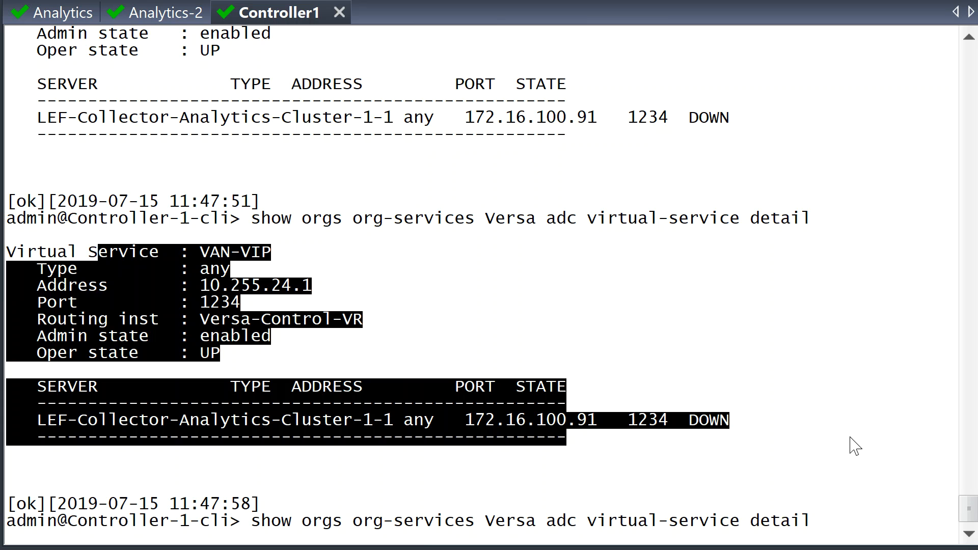
click(851, 435)
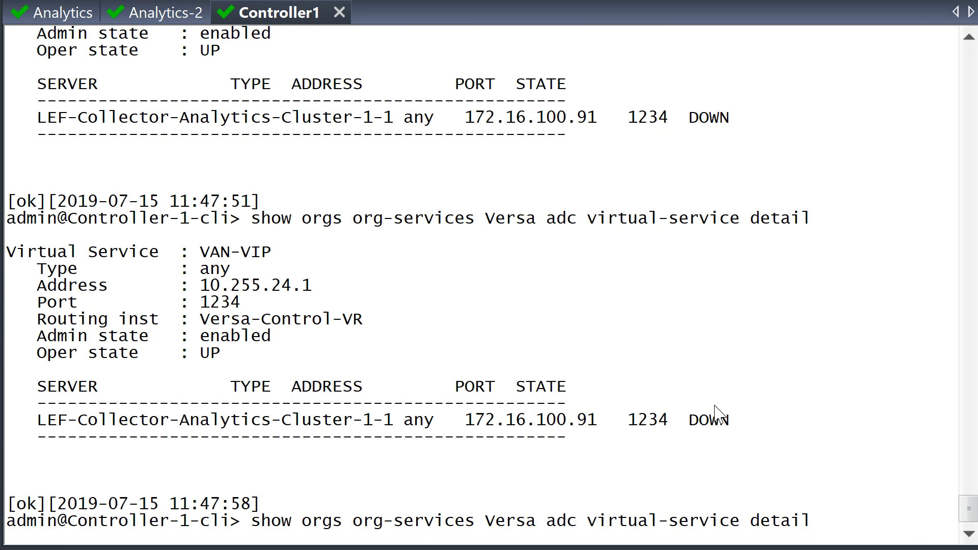
key(Return)
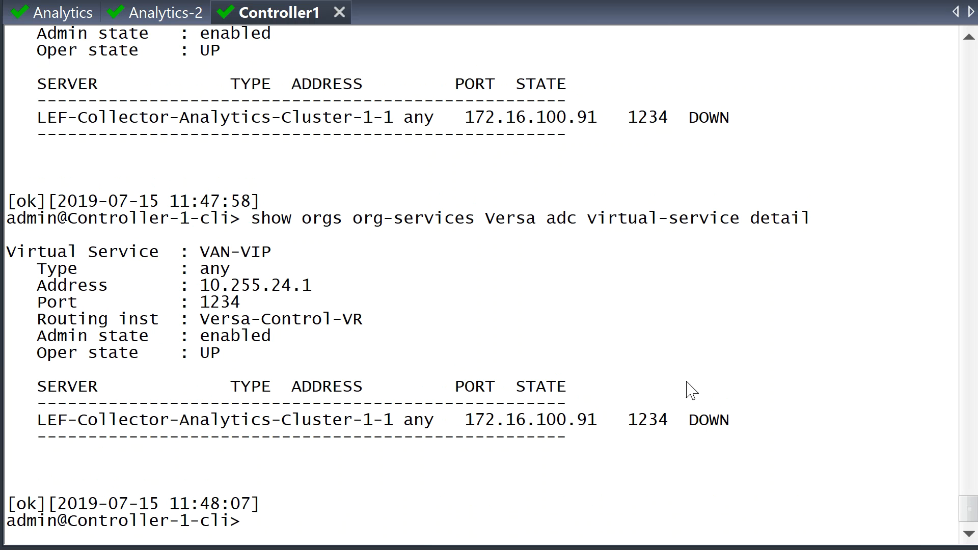
Step: On the Analytics session, enter cli and run 'show log-collector-exporter local collectors connections', showing none
click(43, 12)
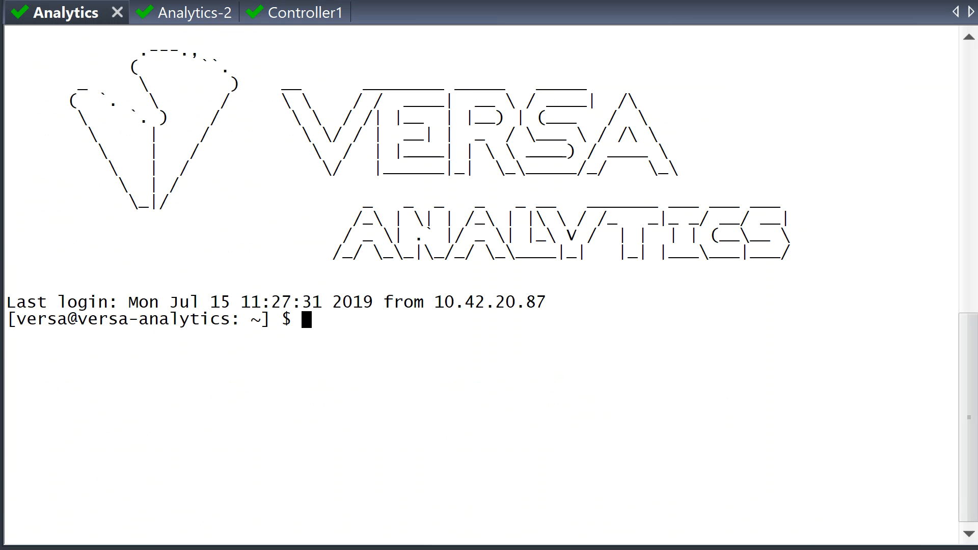
text(cli)
key(Return)
text(show log-collector-exporter)
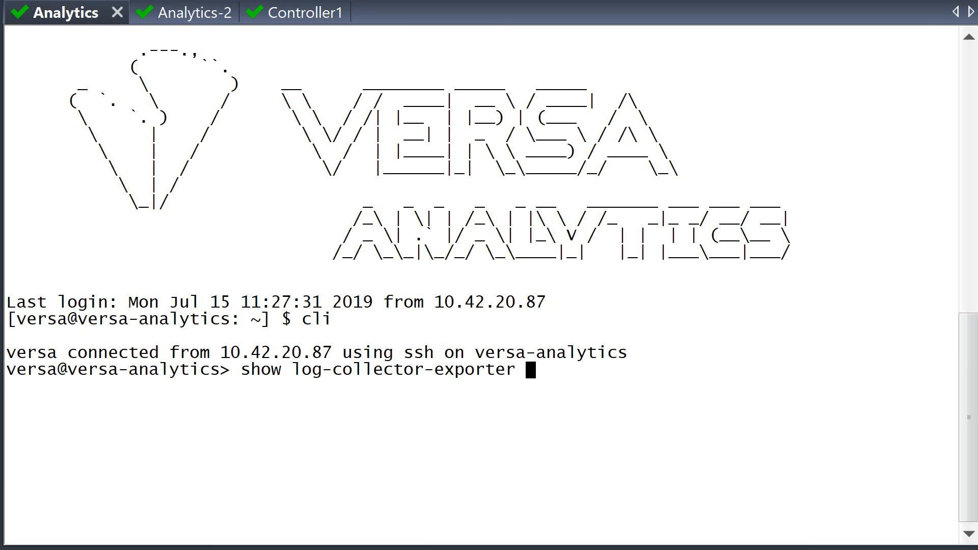
key(Tab)
text(local collectors)
key(Tab)
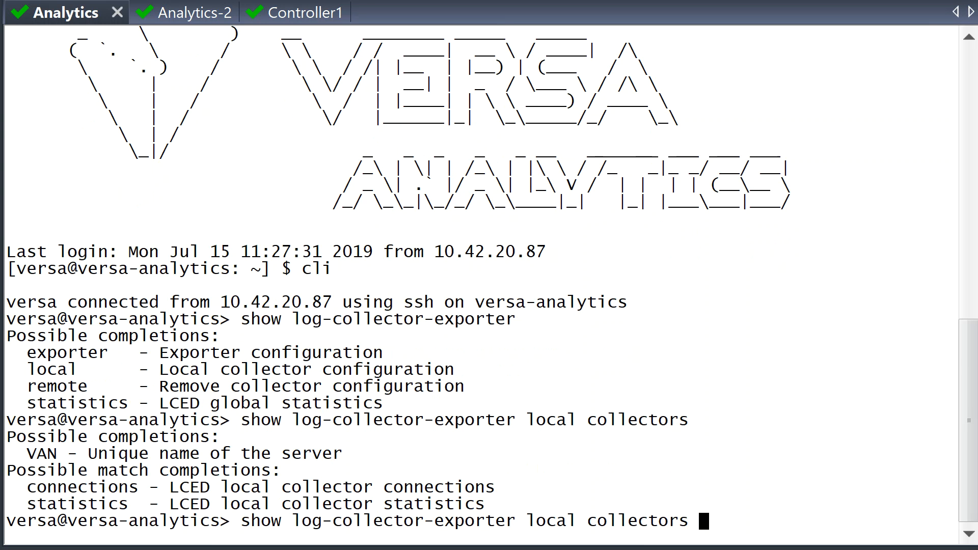
text(connections)
key(Return)
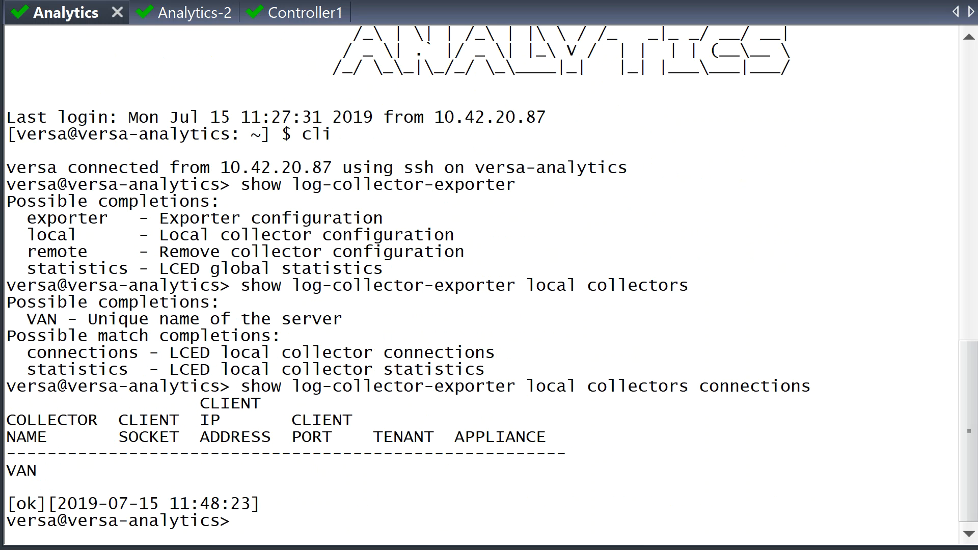
drag(252, 522, 69, 403)
Step: On Analytics-2, list local collector connections, showing VAN2 connected from Controller-1 at 172.16.100.71
click(192, 22)
text(show lo)
key(Tab)
key(Tab)
text(local c)
key(Tab)
key(Tab)
text(co)
key(Tab)
key(Return)
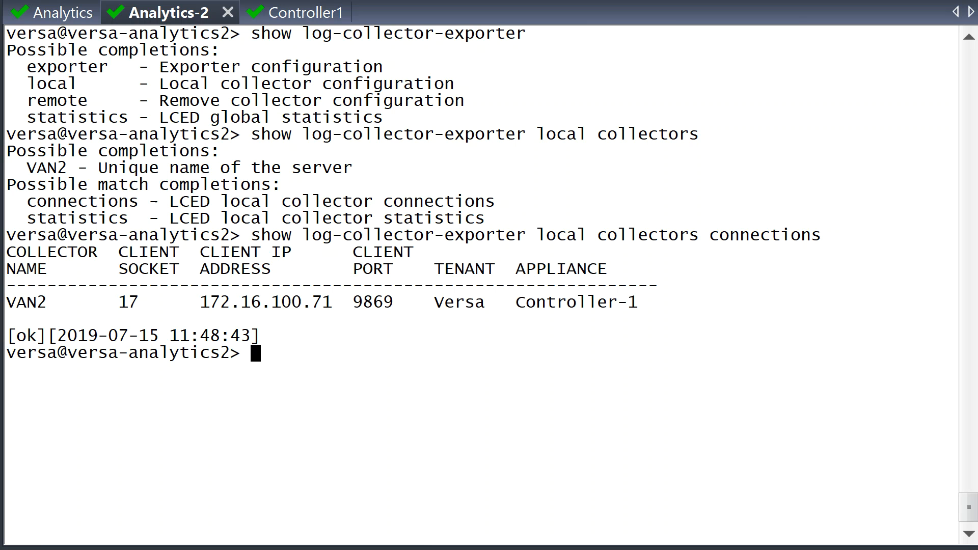
Step: On Controller1, rerun virtual-service detail to confirm VAN-VIP UP with 172.16.100.91 DOWN
click(327, 11)
key(Up)
key(Return)
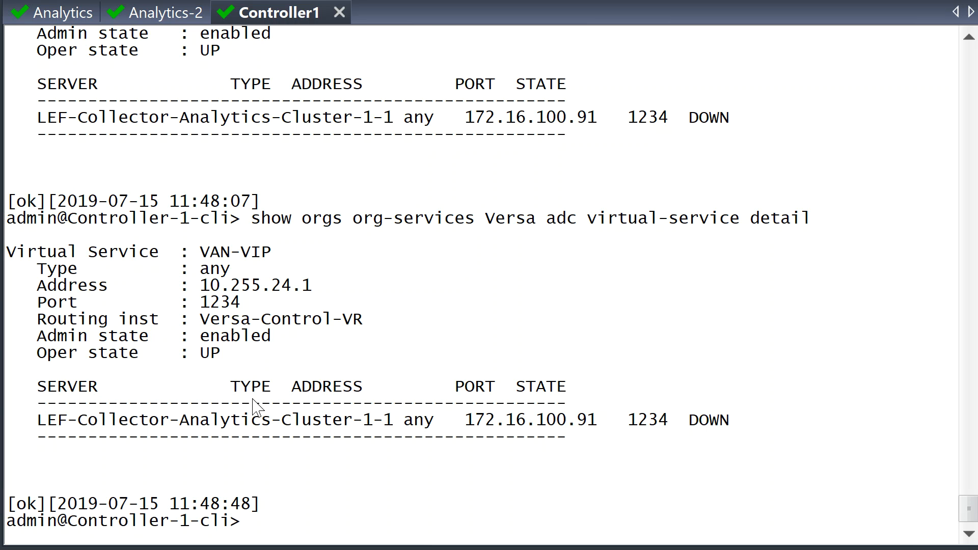
Step: Return to the Analytics-2 terminal session
click(153, 15)
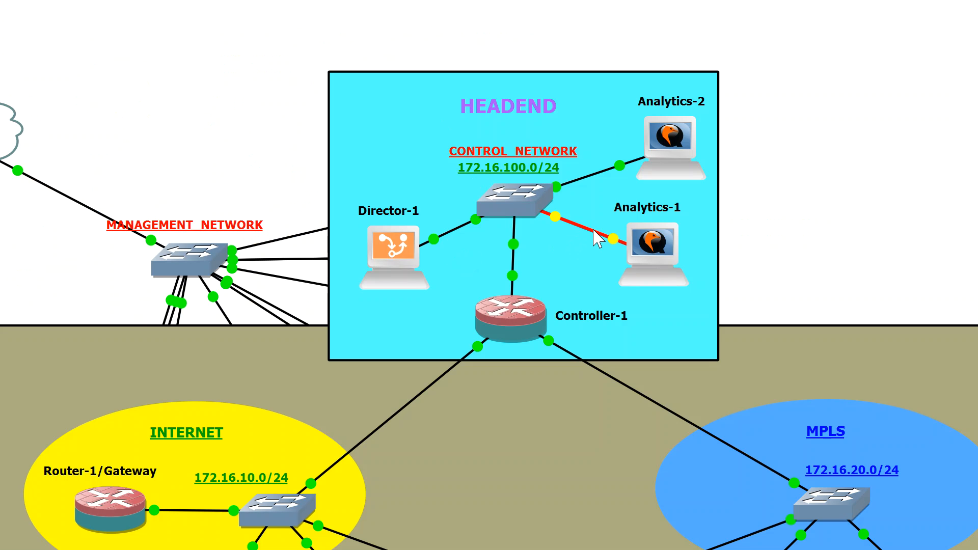
Step: Resume the Analytics-1 link to the control switch in GNS3, then return to Versa Director
right_click(596, 235)
click(632, 280)
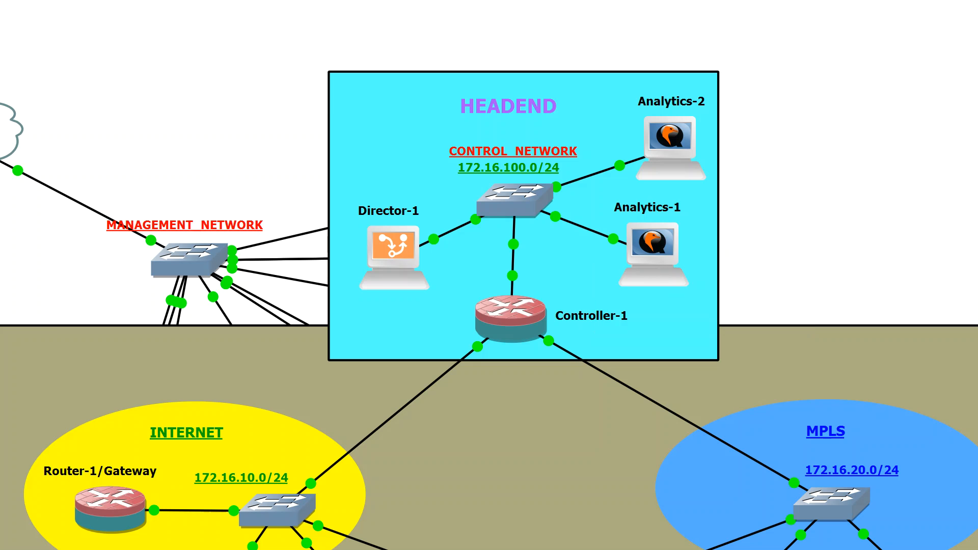
key(alt+Tab)
key(alt+Tab)
key(alt+Tab)
key(alt+Tab)
key(alt+Tab)
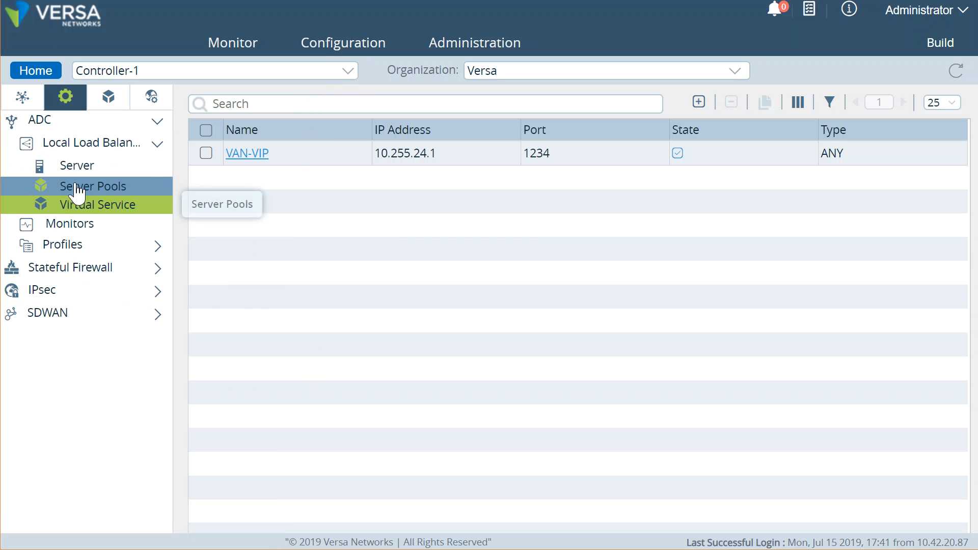
Step: Add a new ADC health monitor named TCP-Monitor with type TCP
click(80, 152)
click(80, 152)
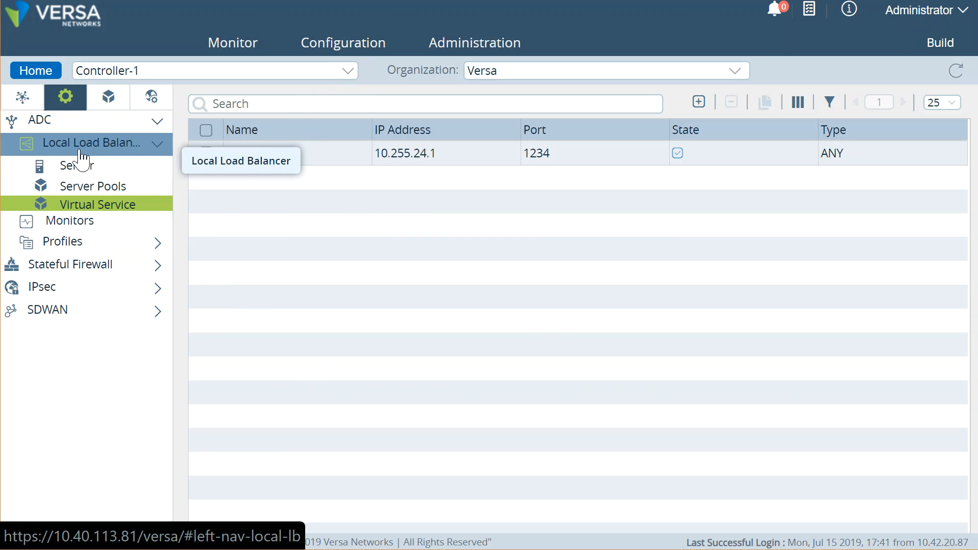
click(84, 229)
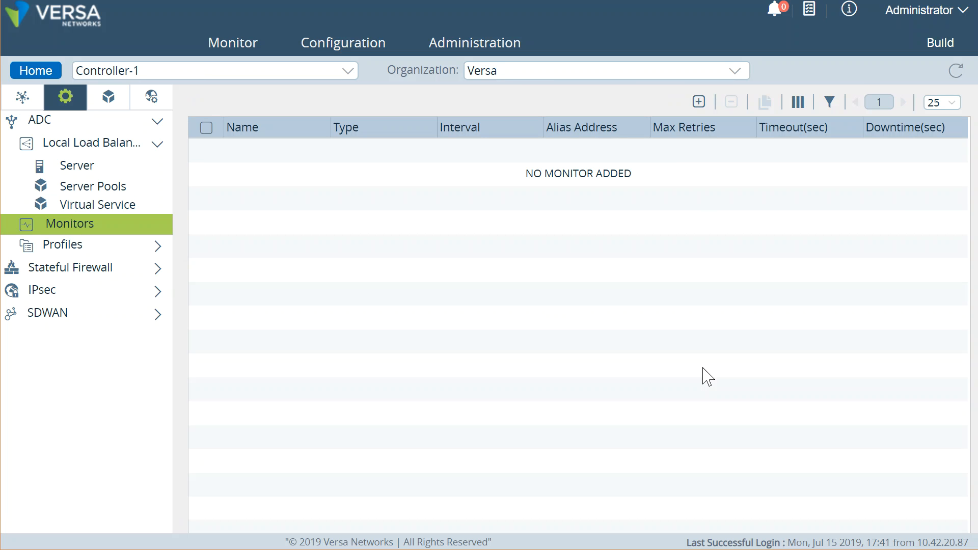
click(699, 103)
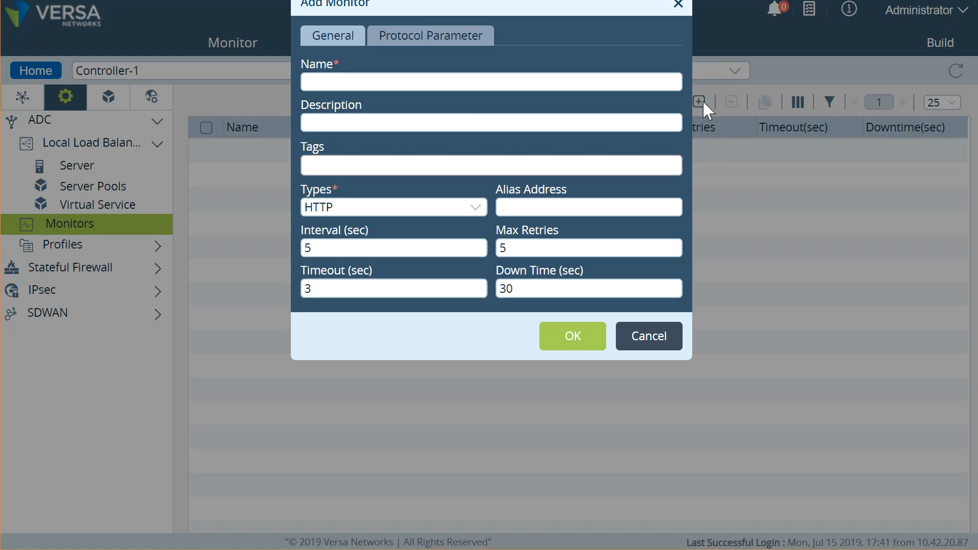
click(456, 83)
text(TCP-Monitor)
click(475, 206)
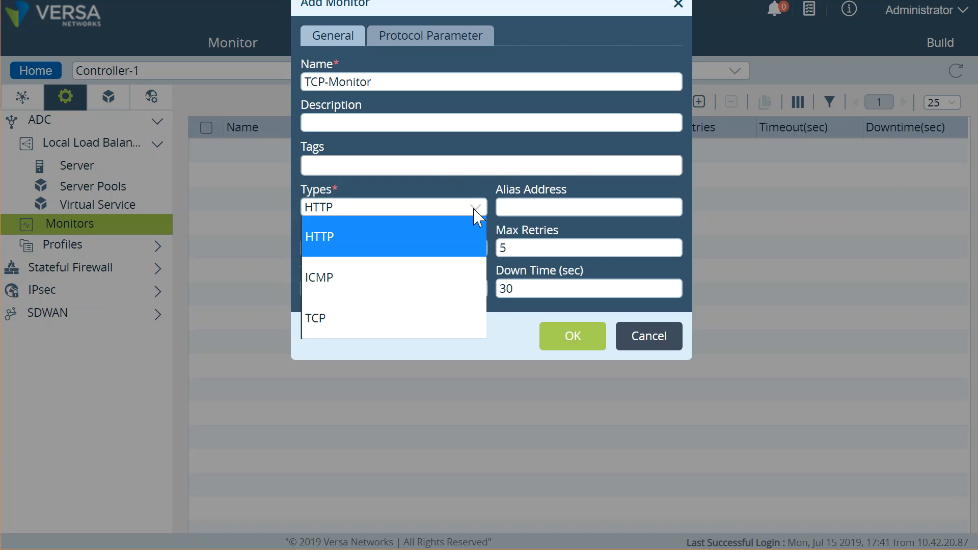
click(374, 319)
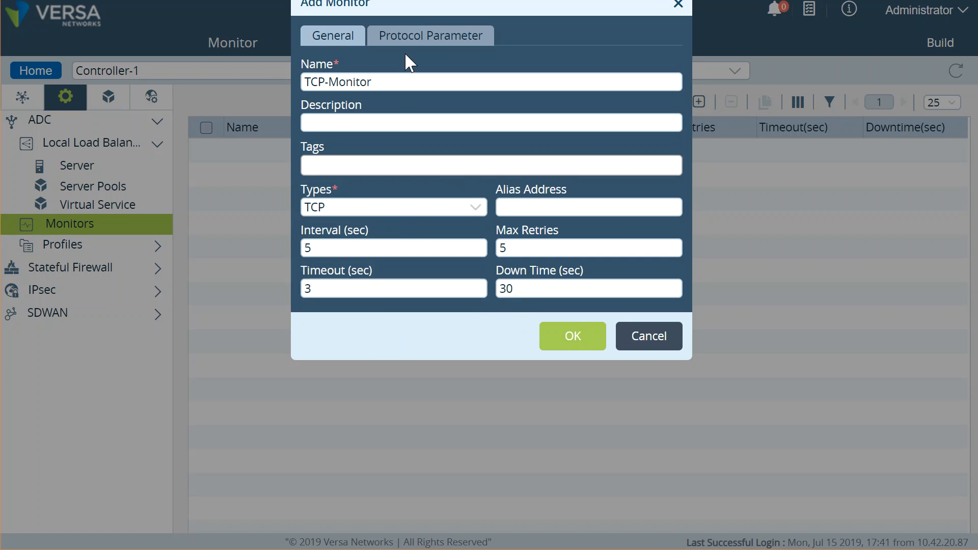
Step: Set the monitor's alias service port to 1234 and save TCP-Monitor
click(413, 41)
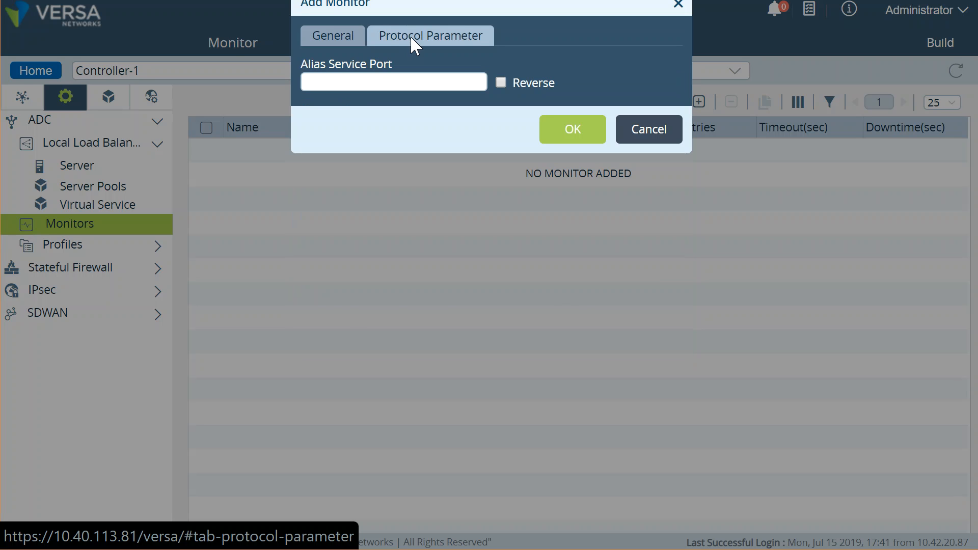
click(390, 82)
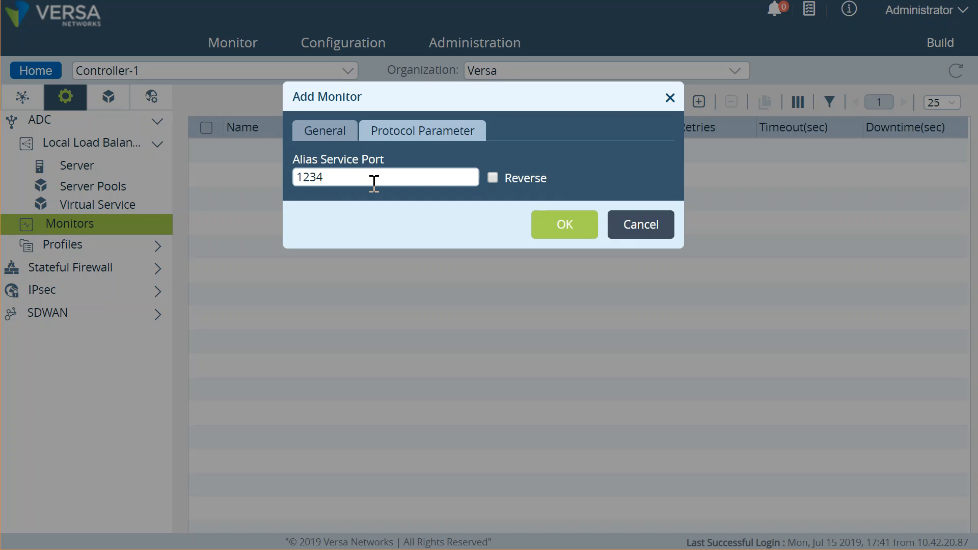
click(324, 131)
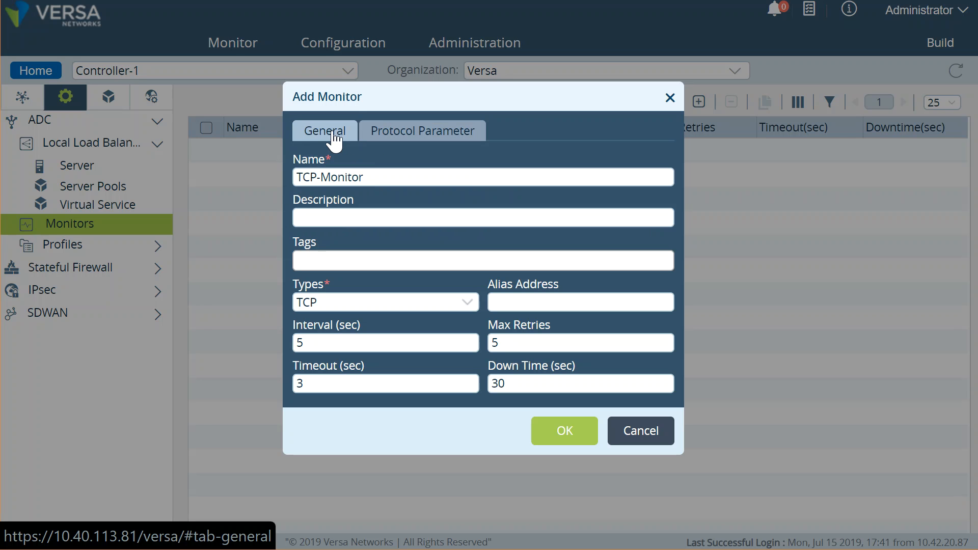
click(566, 437)
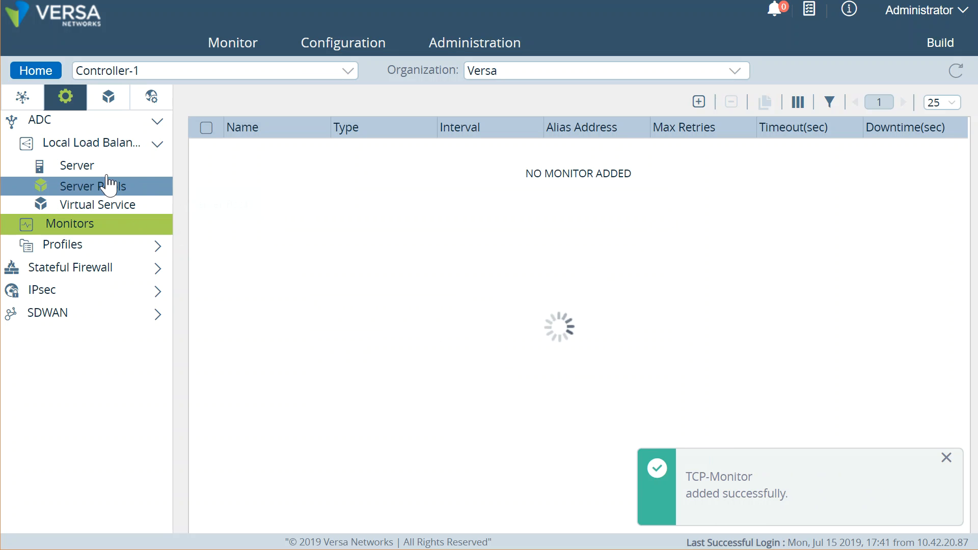
Step: Add TCP-Monitor to servers LEF-Collector-Analytics-Cluster-1-1 and LEF-2, saving each server
click(98, 167)
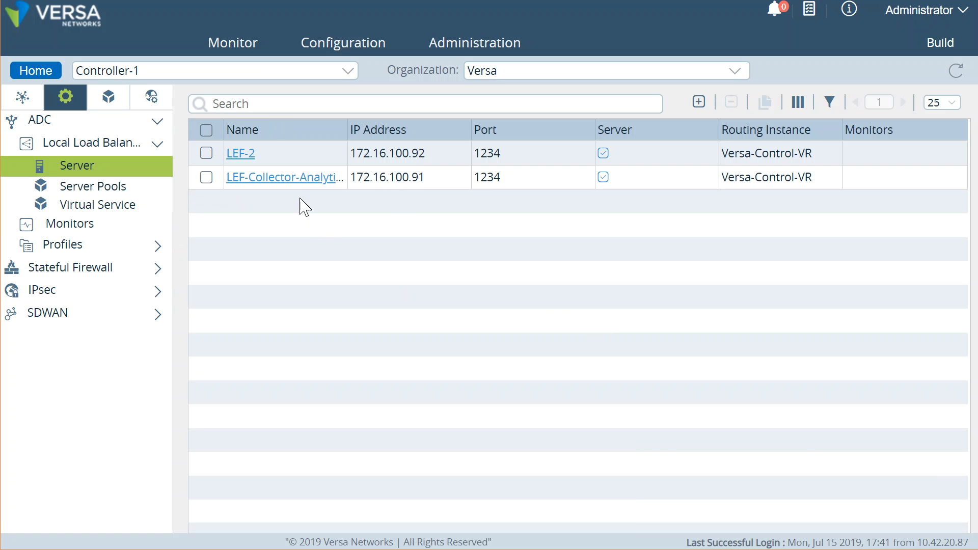
click(285, 183)
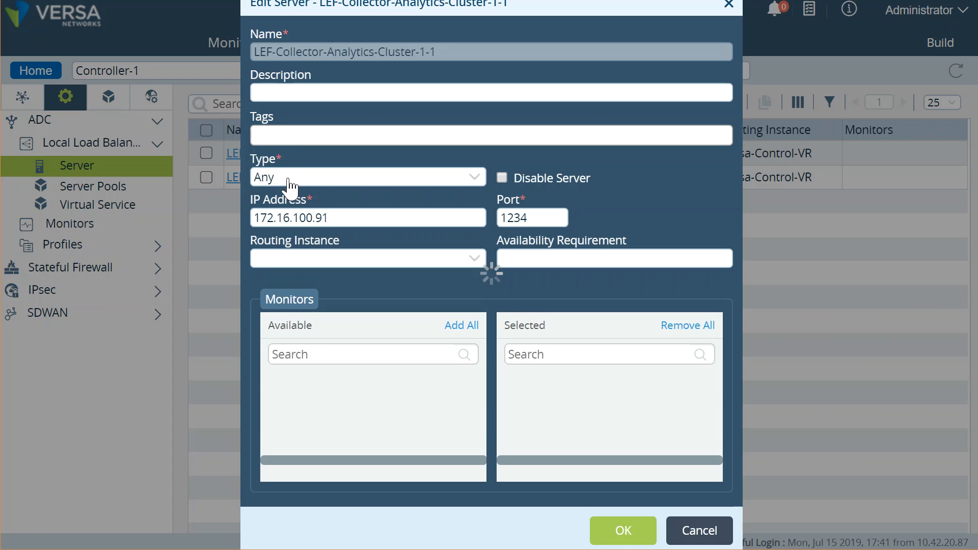
click(381, 373)
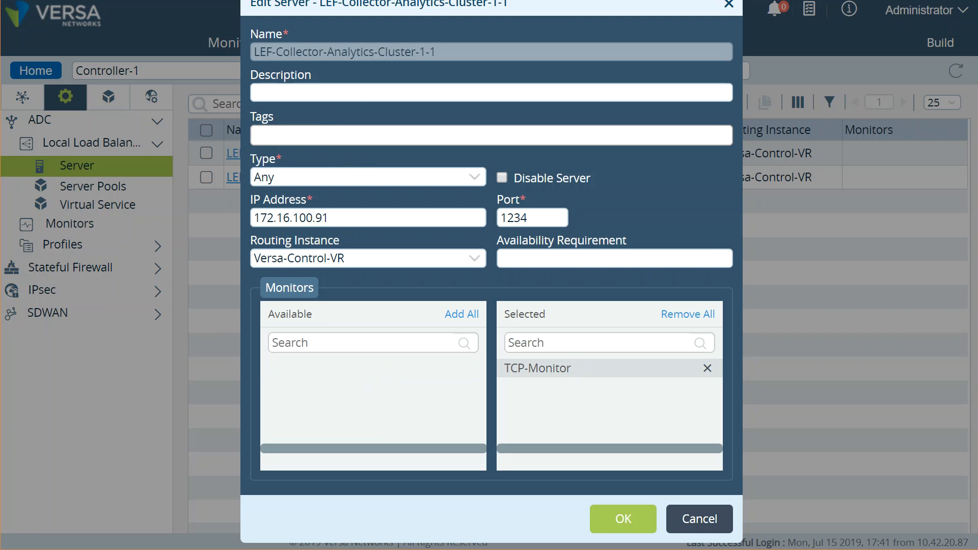
click(627, 521)
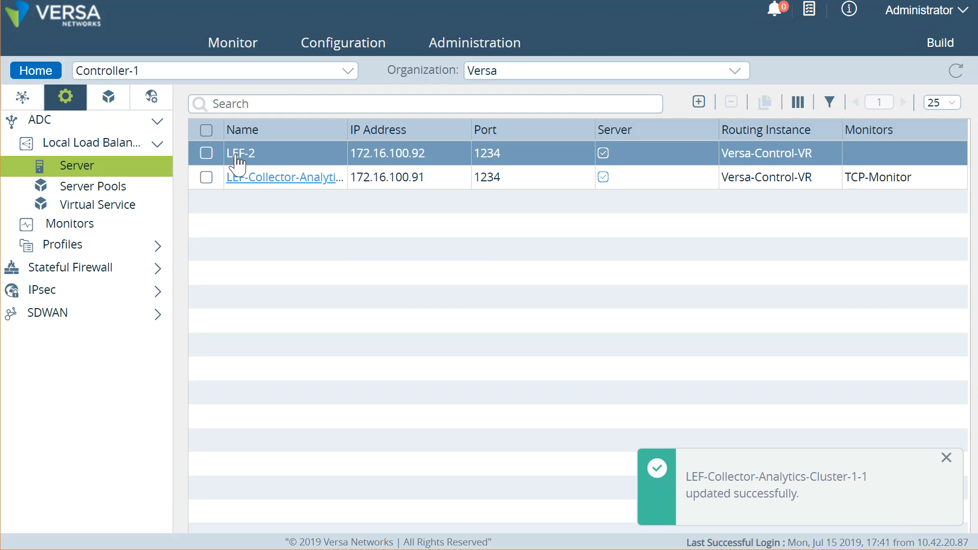
click(237, 158)
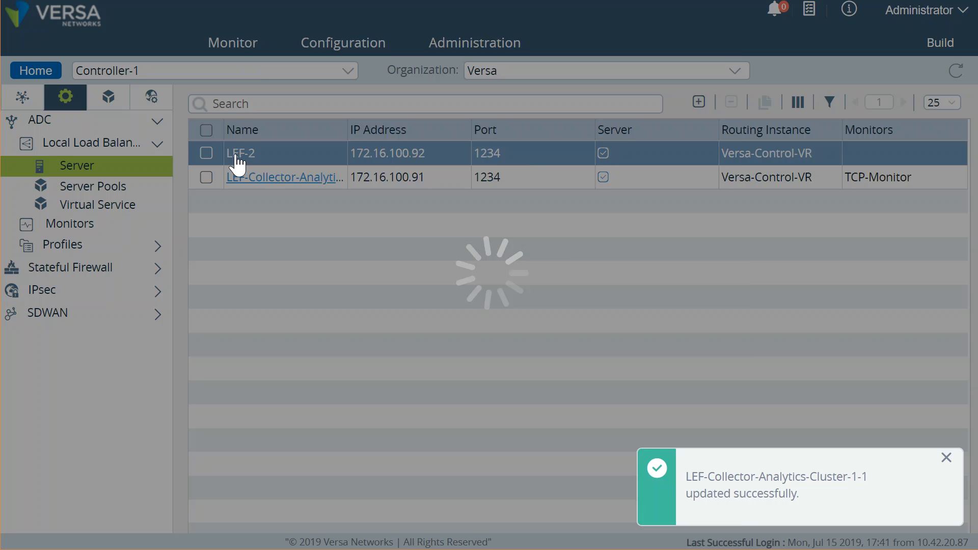
click(354, 369)
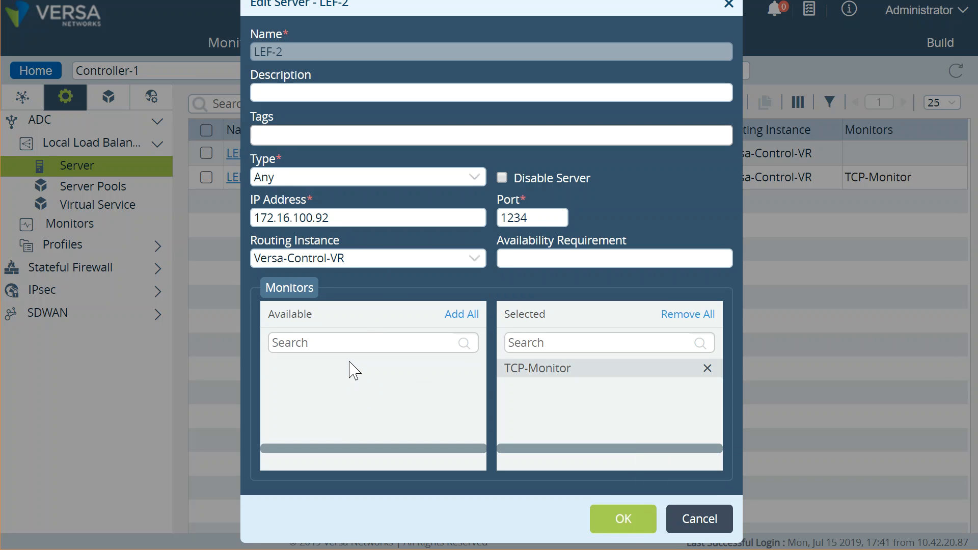
click(612, 521)
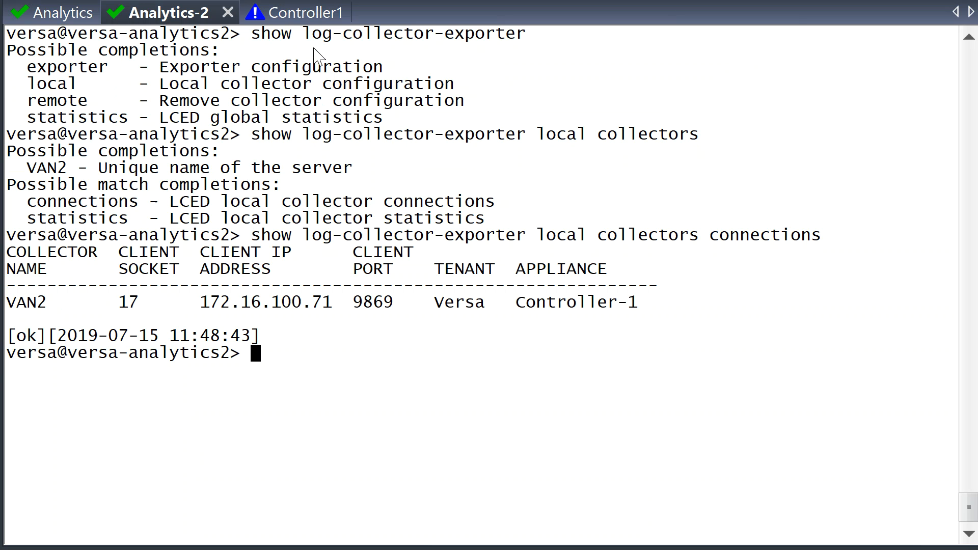
Step: Rerun 'show orgs org-services Versa adc server detail' on Controller1 and confirm TCP-Monitor health UP on both LEF servers
click(305, 16)
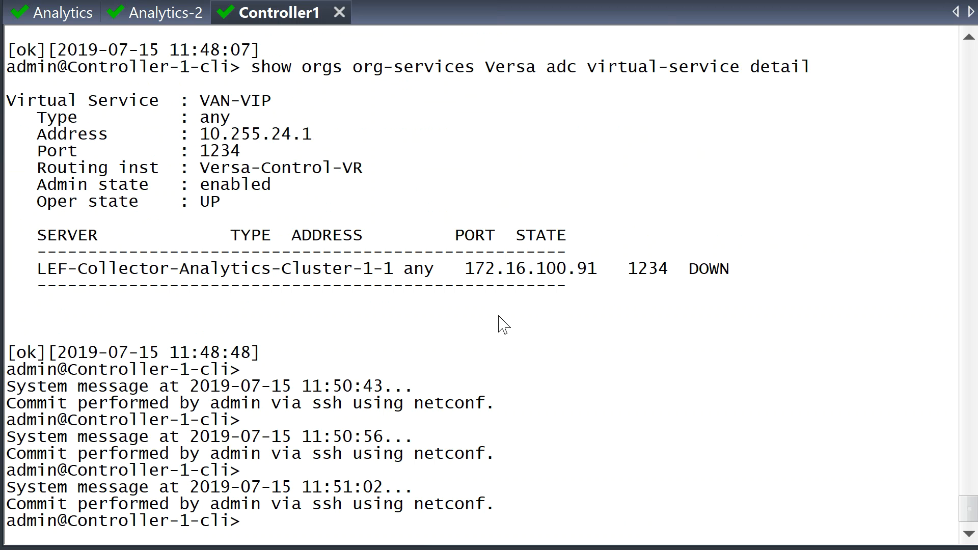
key(Return)
key(Return)
key(Return)
key(Up)
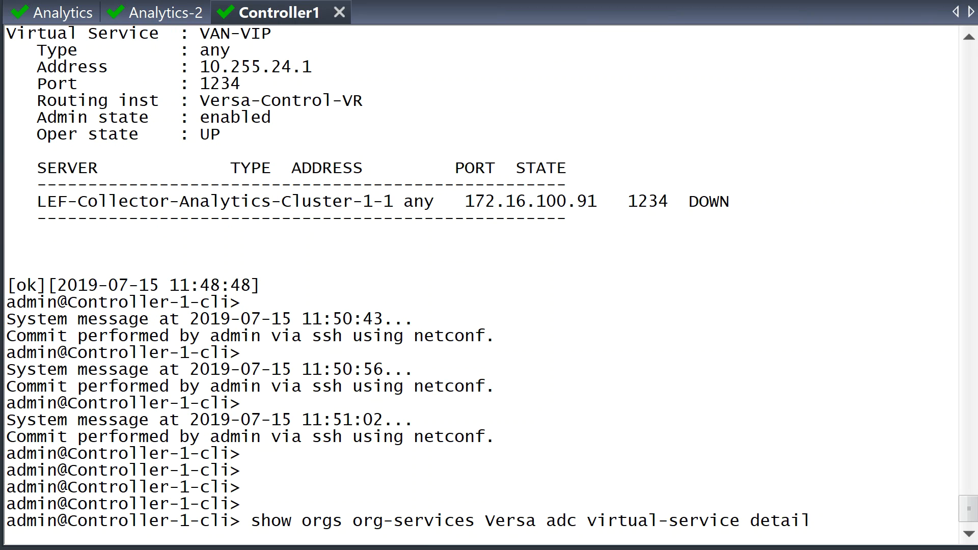
key(Up)
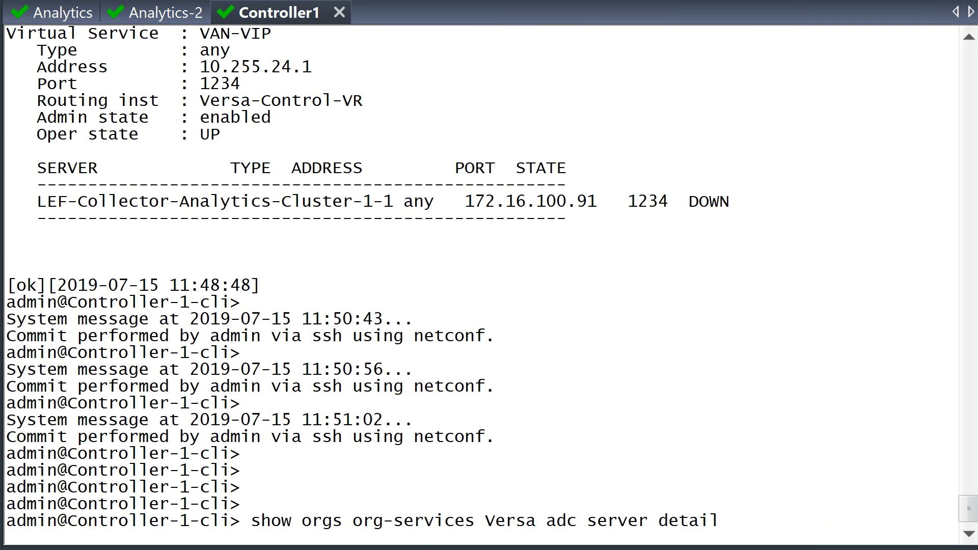
key(Return)
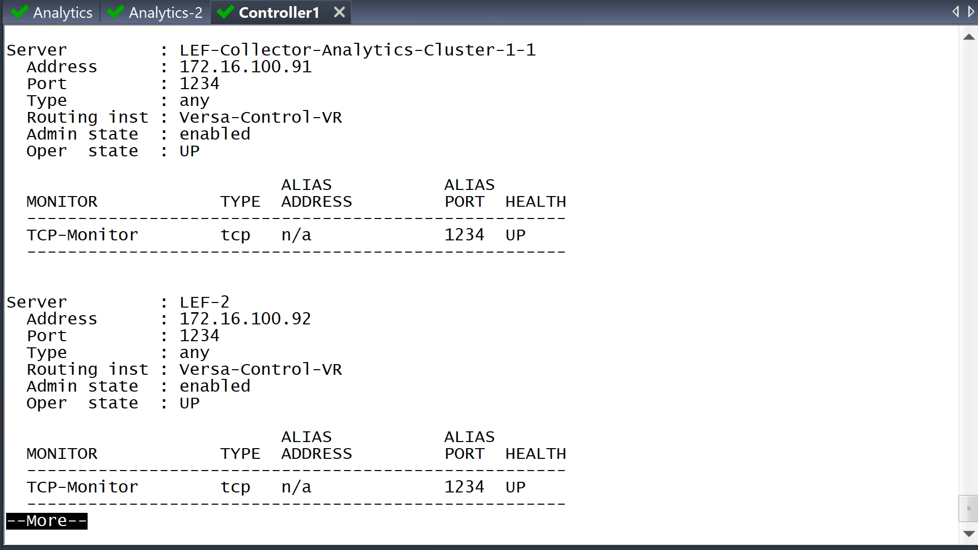
drag(148, 239, 27, 235)
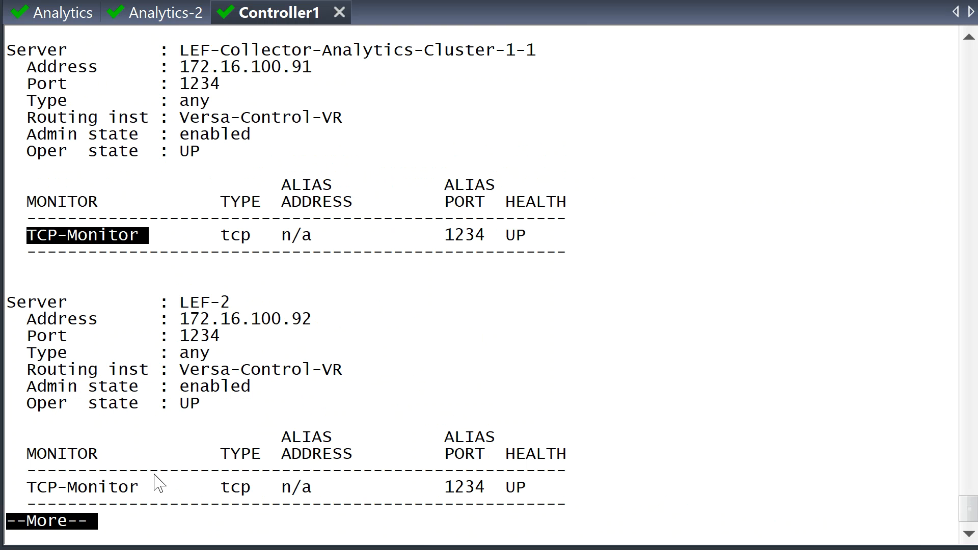
drag(150, 496, 22, 502)
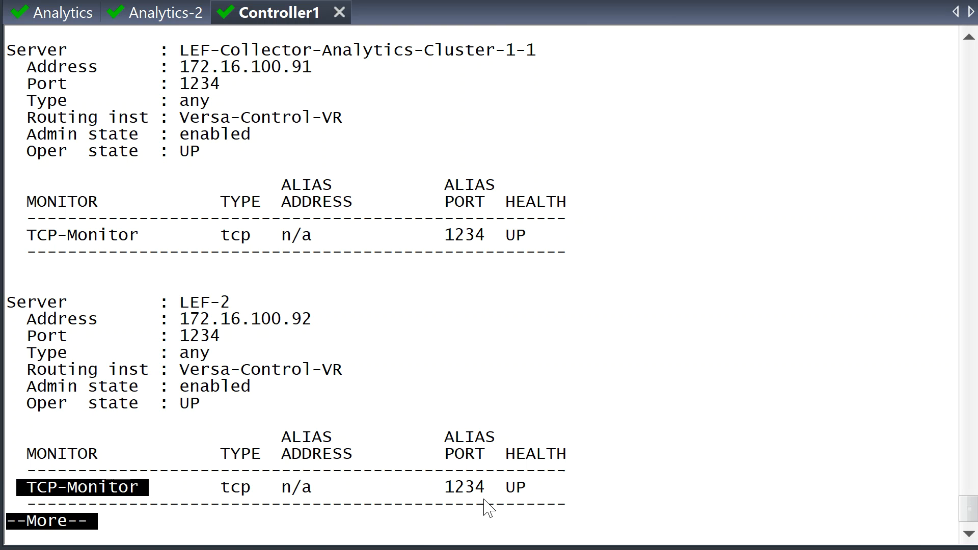
click(650, 484)
key(space)
Step: Recheck the collector connections on both the Analytics and Analytics-2 nodes
key(q)
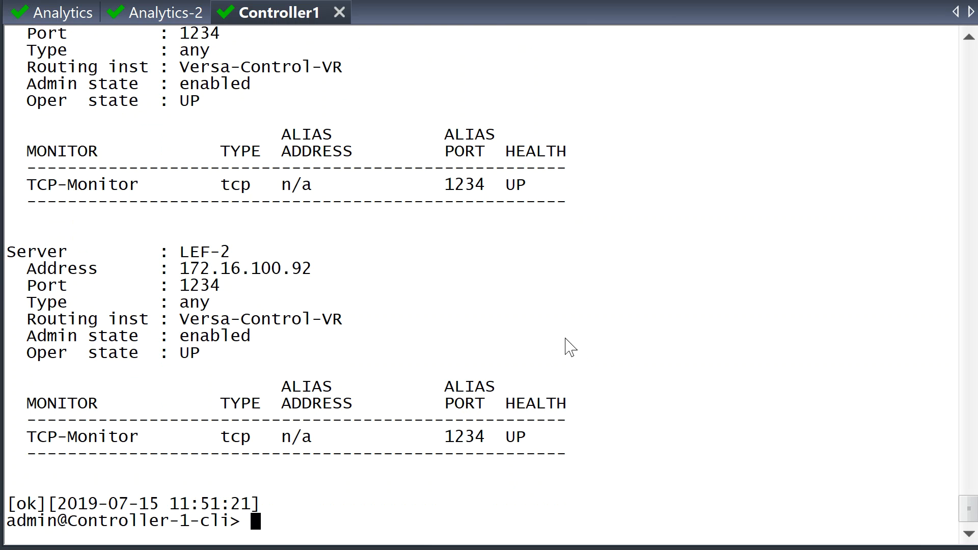
click(79, 13)
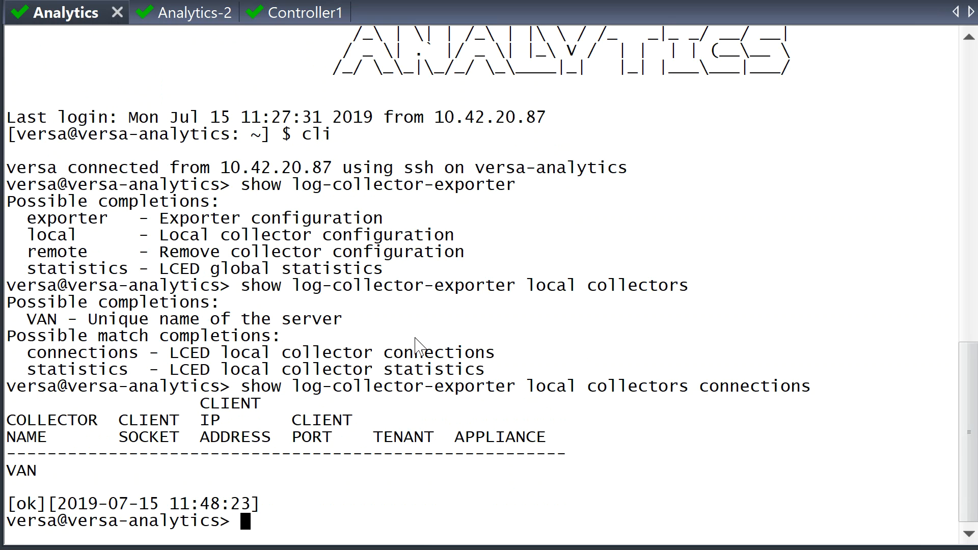
key(Up)
key(Return)
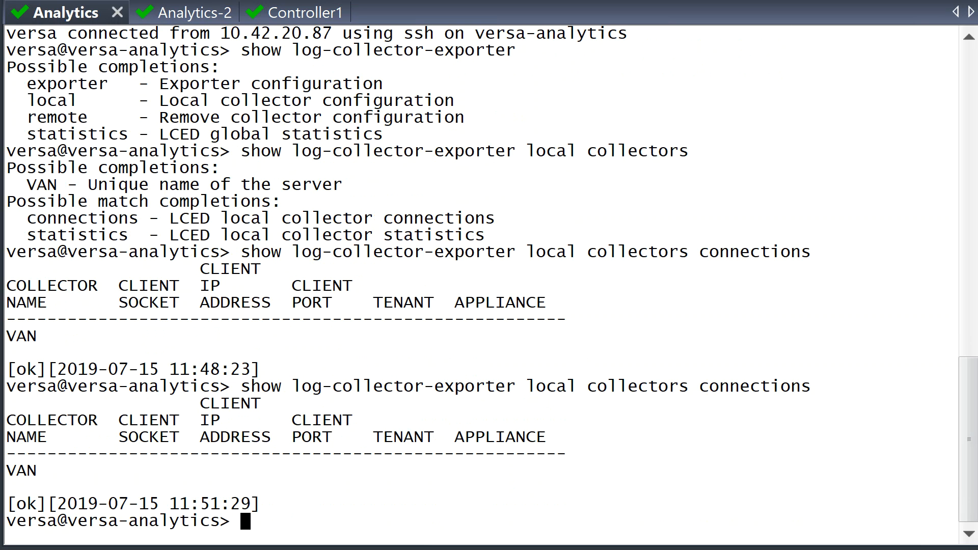
click(183, 11)
key(Up)
key(Return)
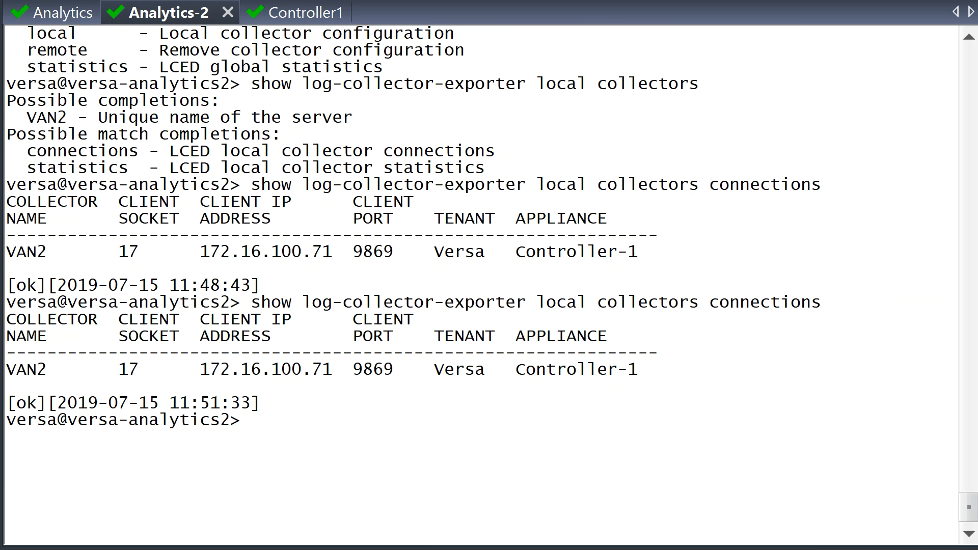
Step: On Analytics-2, exit to the shell and run 'vsh stop' with the sudo password
key(Return)
key(Return)
key(Return)
key(Return)
text(exit)
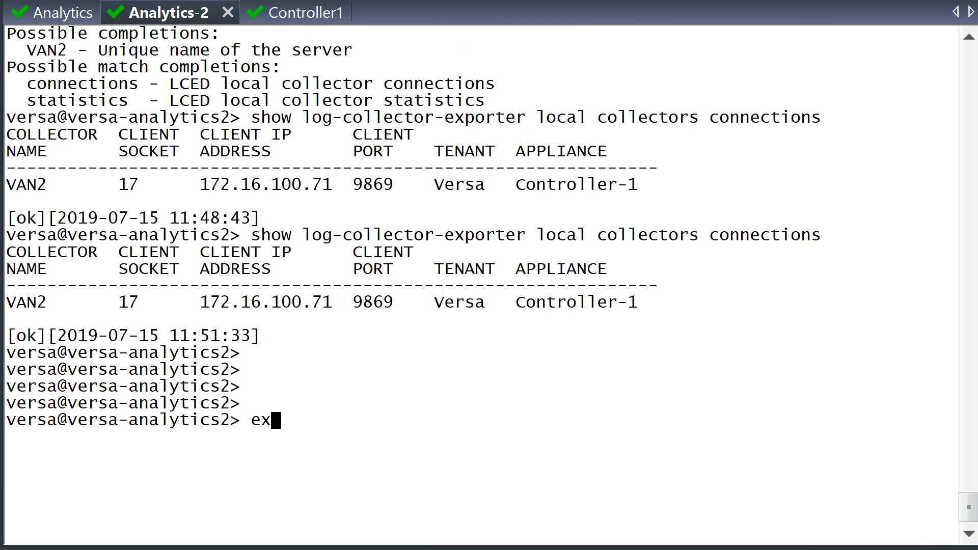
key(Return)
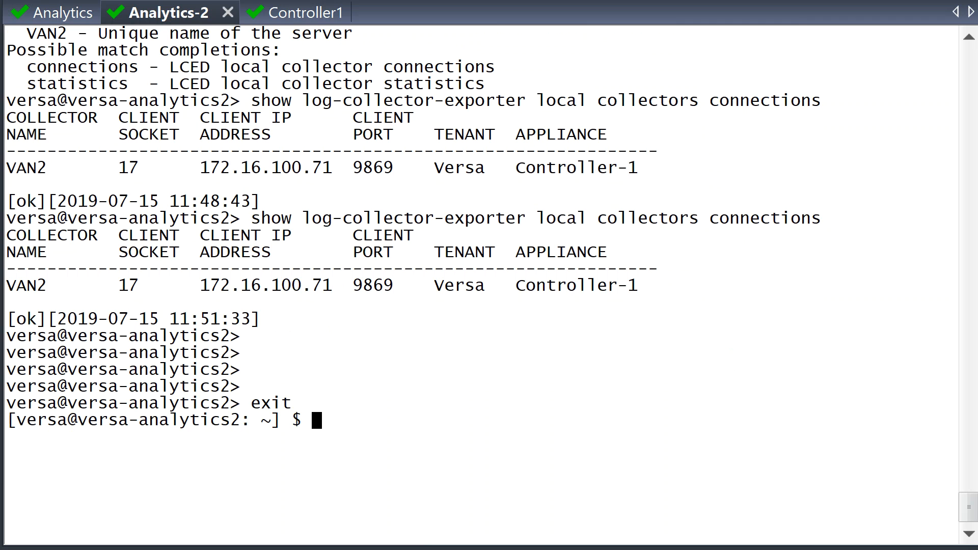
text(vsh stop)
key(Return)
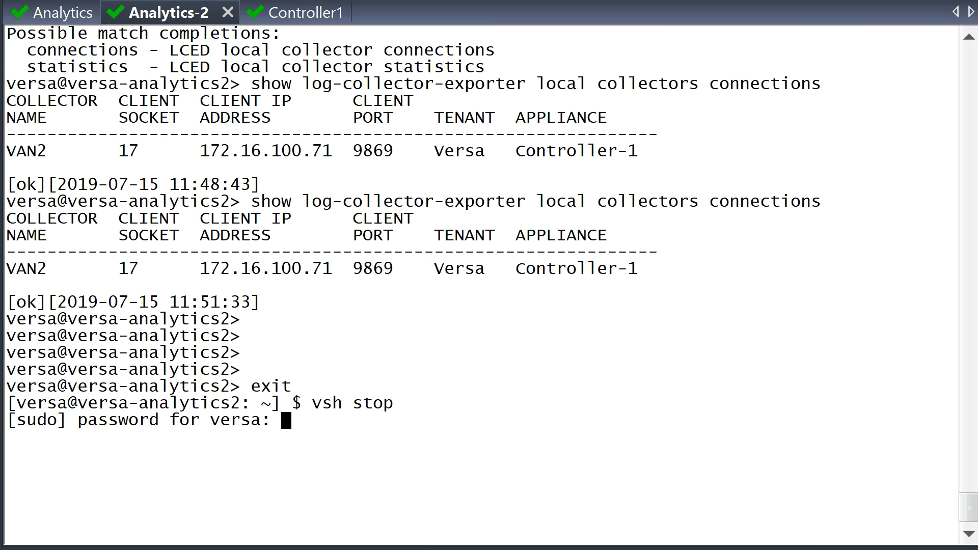
key(Return)
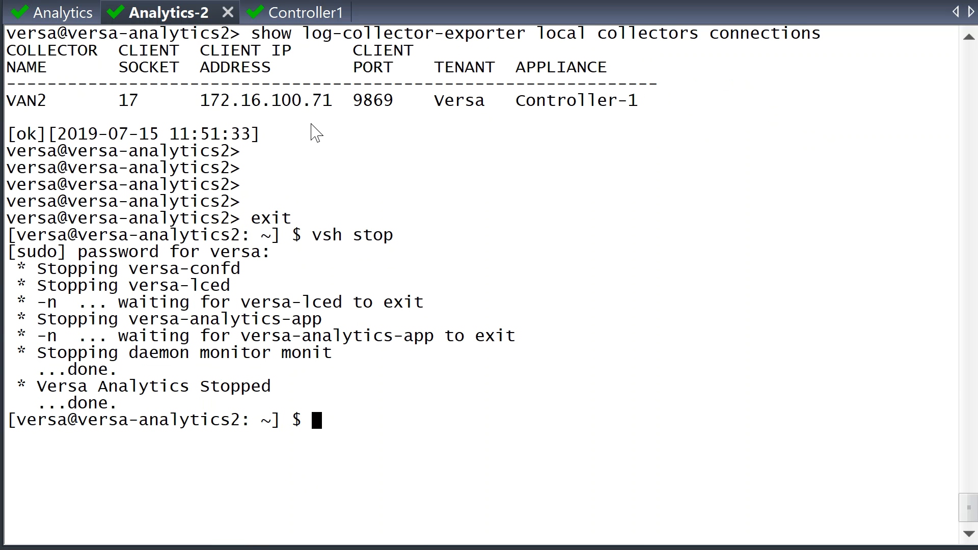
Step: Repeatedly rerun the ADC server detail on Controller1 while waiting for LEF-2's status to change
click(288, 14)
key(Up)
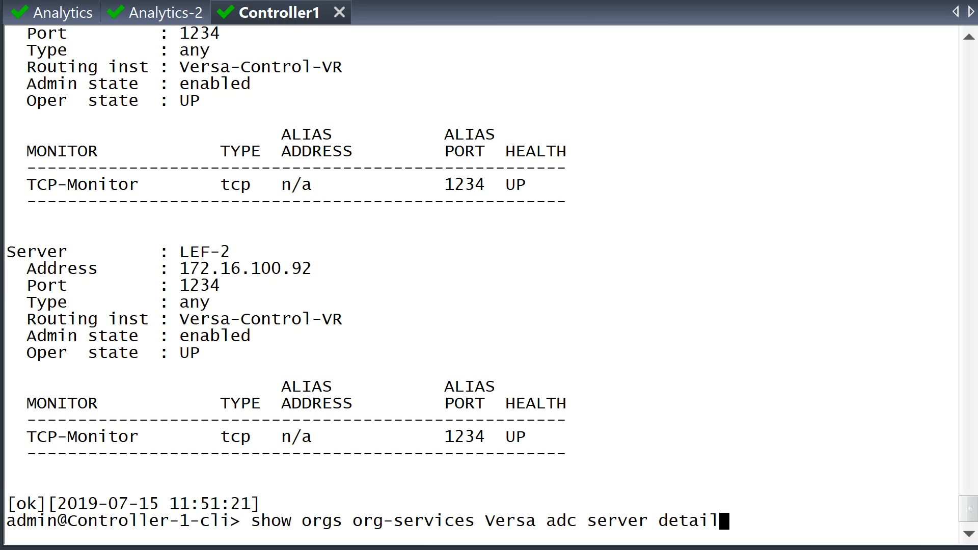
key(Return)
key(space)
key(q)
key(Up)
key(Return)
key(q)
key(Up)
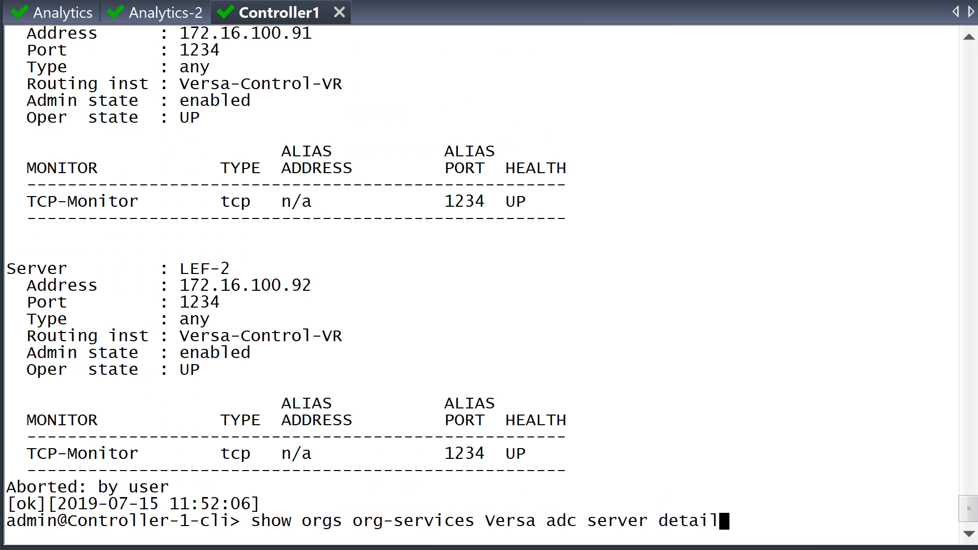
key(Return)
key(space)
key(q)
key(Up)
key(Return)
key(space)
key(q)
key(Up)
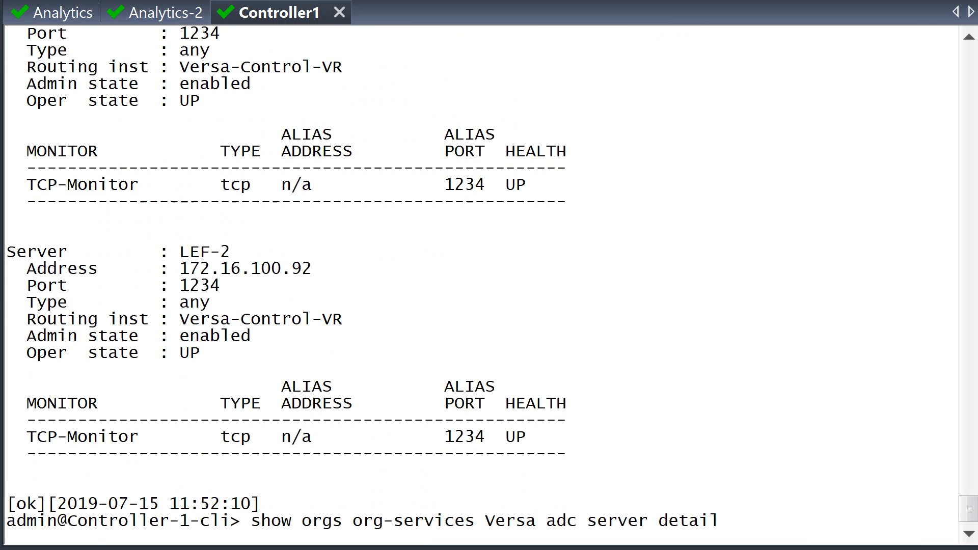
key(Return)
key(space)
key(q)
key(Up)
key(Return)
key(space)
key(q)
key(Up)
key(Return)
key(space)
key(q)
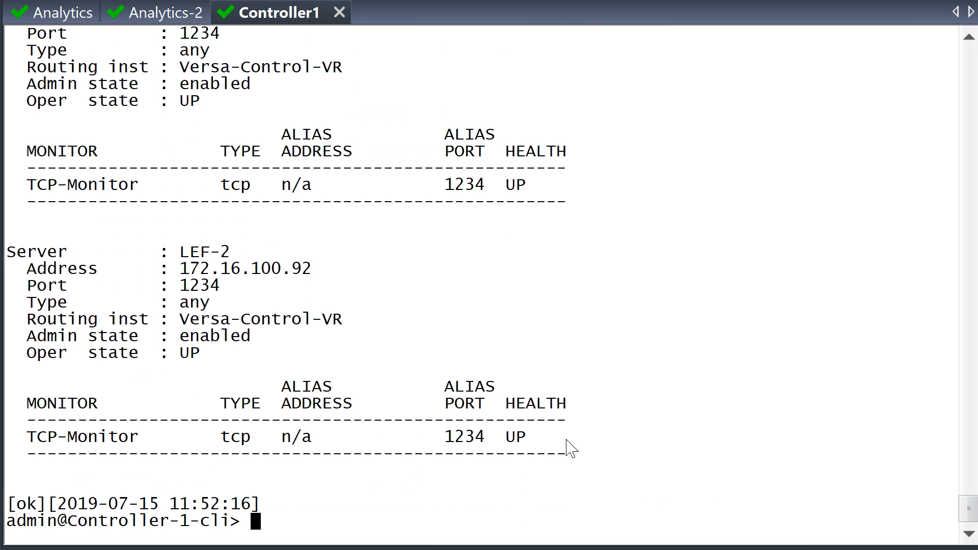
Step: Rerun the server detail until LEF-2 and its TCP-Monitor show DOWN
drag(528, 442, 234, 378)
click(512, 378)
key(Up)
key(Return)
key(space)
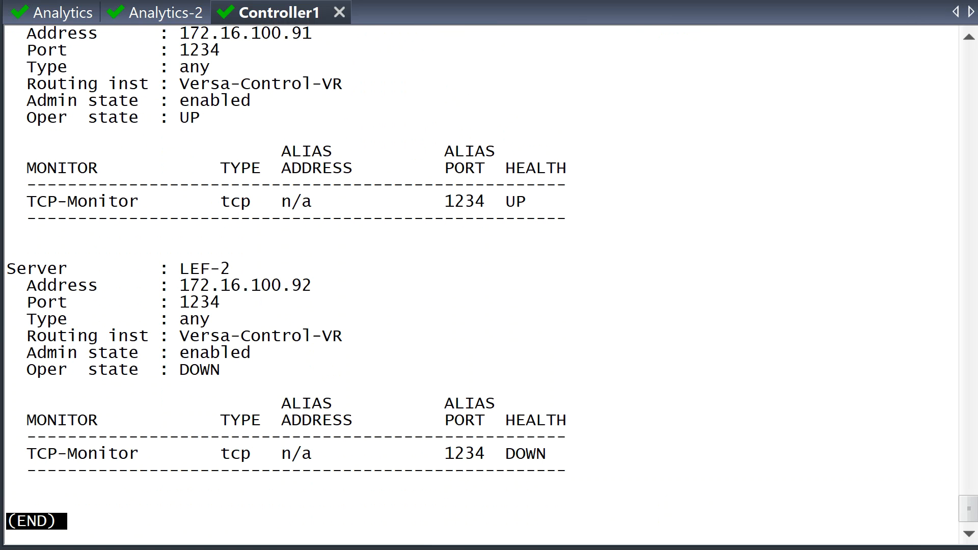
key(q)
Step: Run 'virtual-service summary' to check that VAN-VIP is still UP
key(Up)
key(BackSpace)
key(BackSpace)
key(BackSpace)
key(BackSpace)
key(BackSpace)
key(BackSpace)
key(BackSpace)
key(BackSpace)
key(BackSpace)
key(BackSpace)
key(BackSpace)
key(BackSpace)
key(BackSpace)
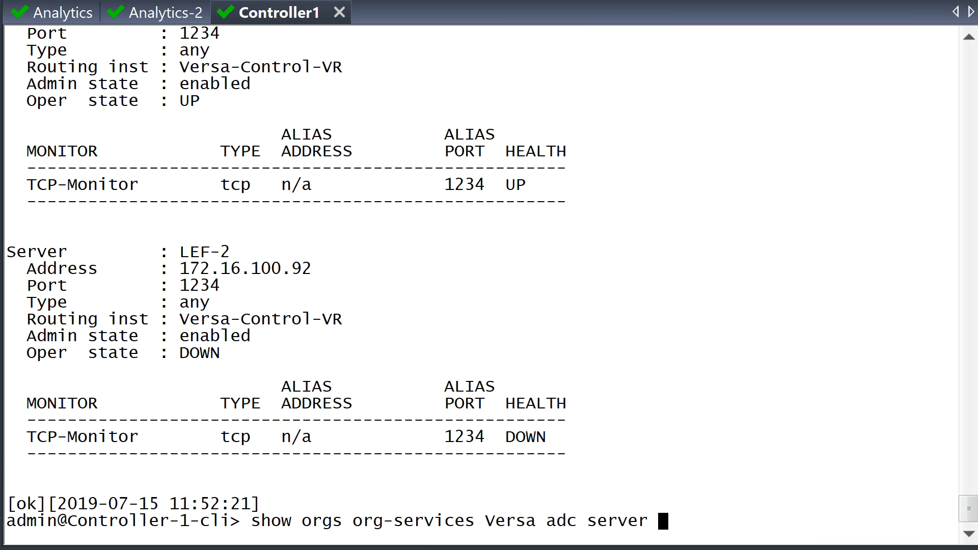
text(vi)
key(Tab)
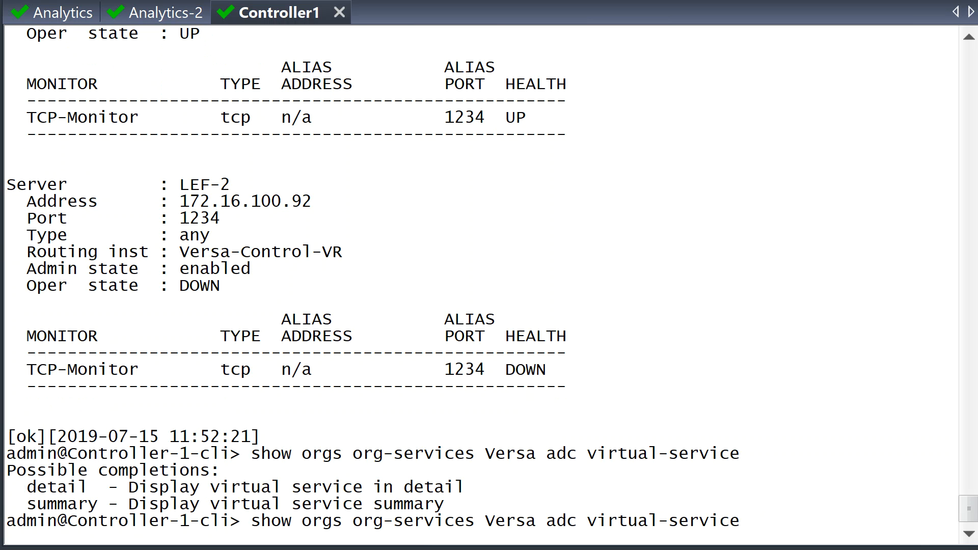
text(s)
key(Tab)
key(Return)
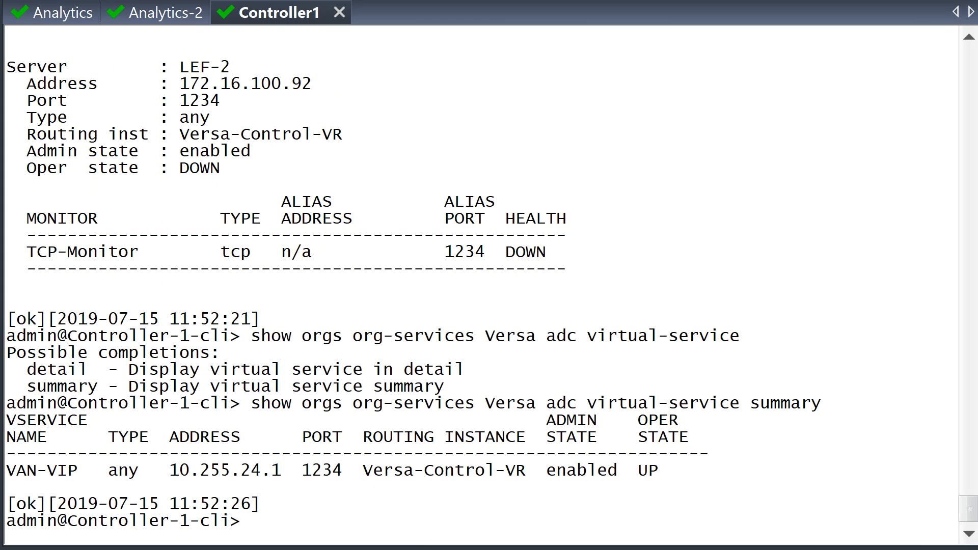
Step: Run 'virtual-service detail', showing VAN-VIP served only by collector 172.16.100.91
key(Up)
key(BackSpace)
key(BackSpace)
key(BackSpace)
key(BackSpace)
key(BackSpace)
key(BackSpace)
key(BackSpace)
text(d)
key(Tab)
key(Return)
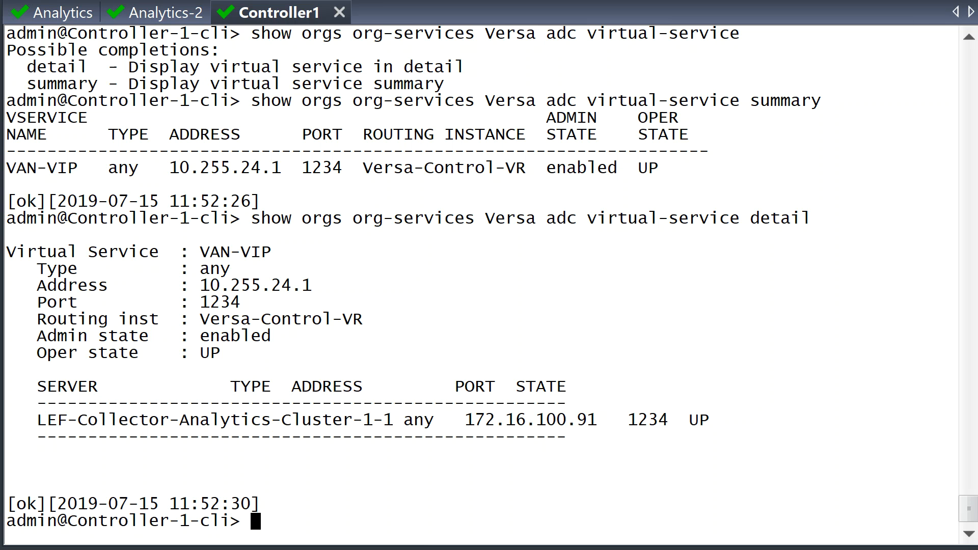
Step: Rerun the collector connections check on Analytics and highlight the VAN row from 172.16.100.71
click(71, 23)
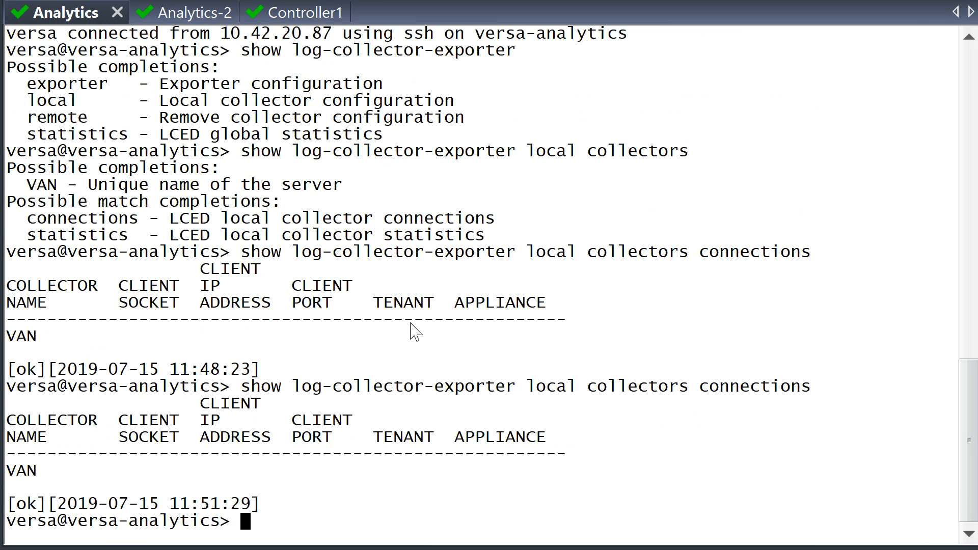
key(Return)
key(Return)
key(Return)
key(Return)
key(Return)
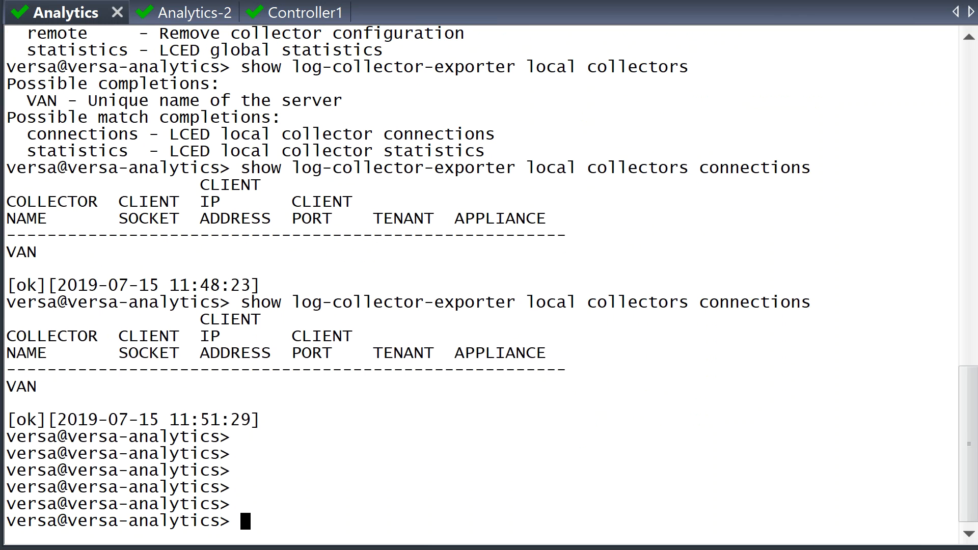
key(Up)
key(Return)
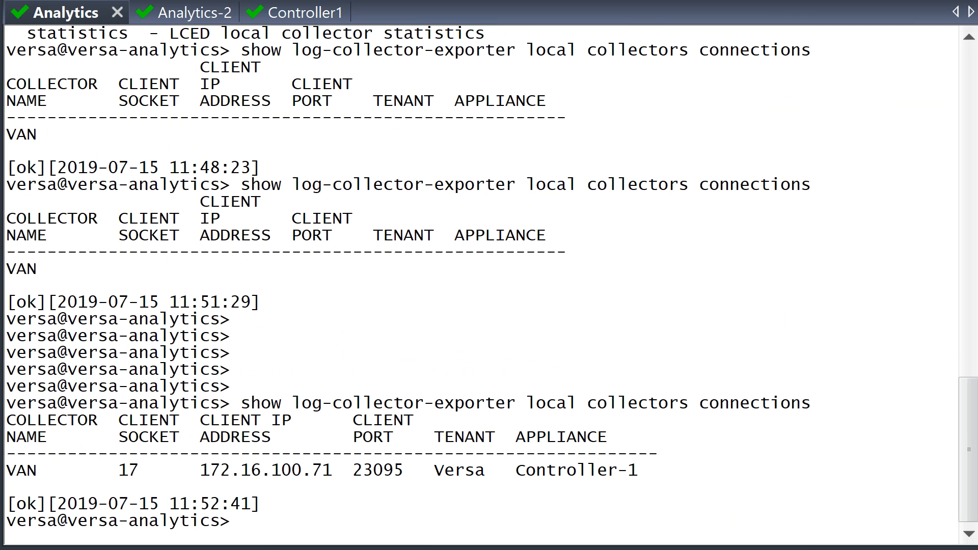
drag(656, 472, 7, 440)
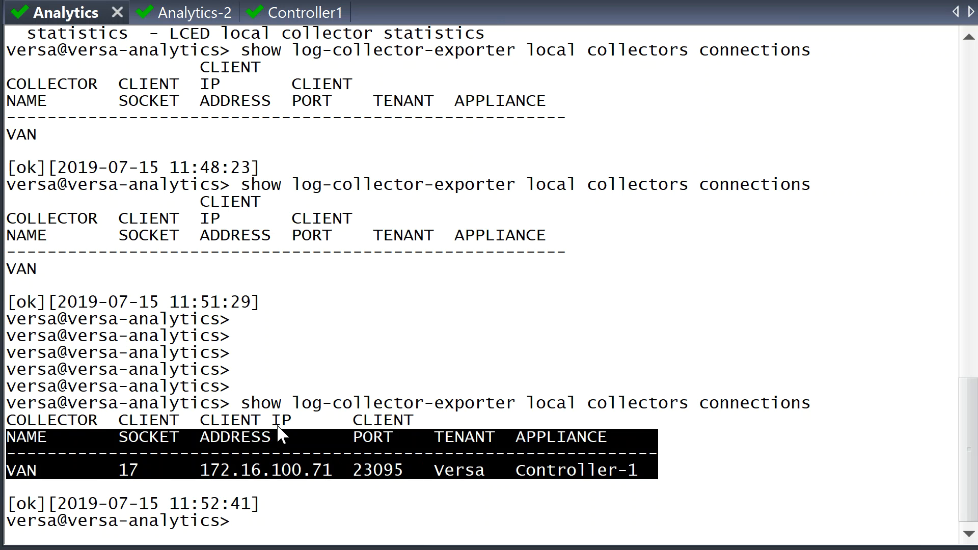
click(431, 444)
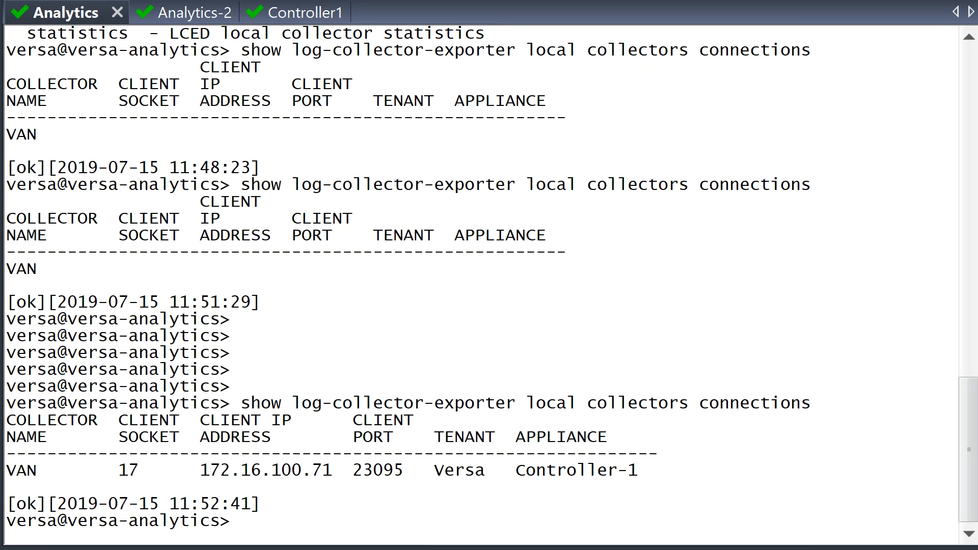